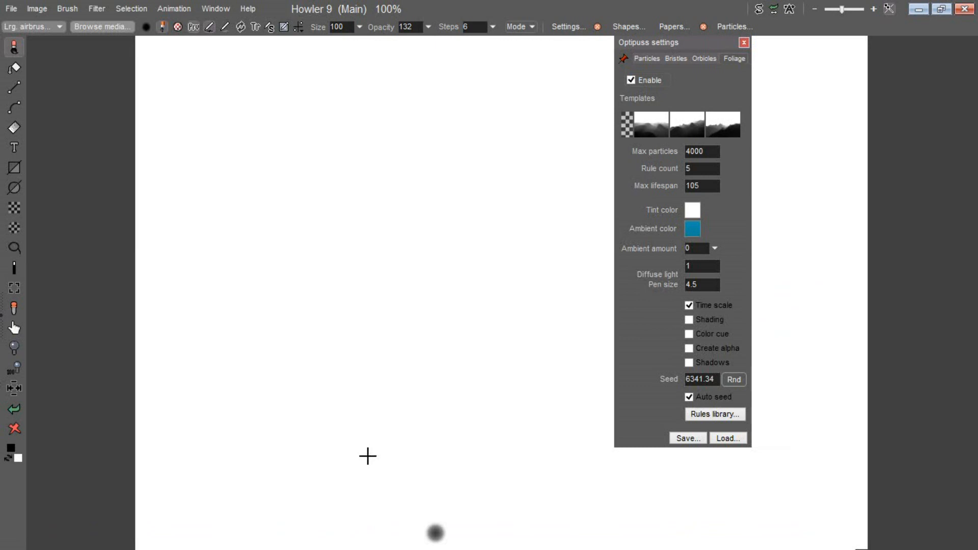
Step: Paint a sample tree on the blank canvas with the current foliage brush
{"action": "left_click_drag", "start_coordinate": [365, 474], "coordinate": [375, 423]}
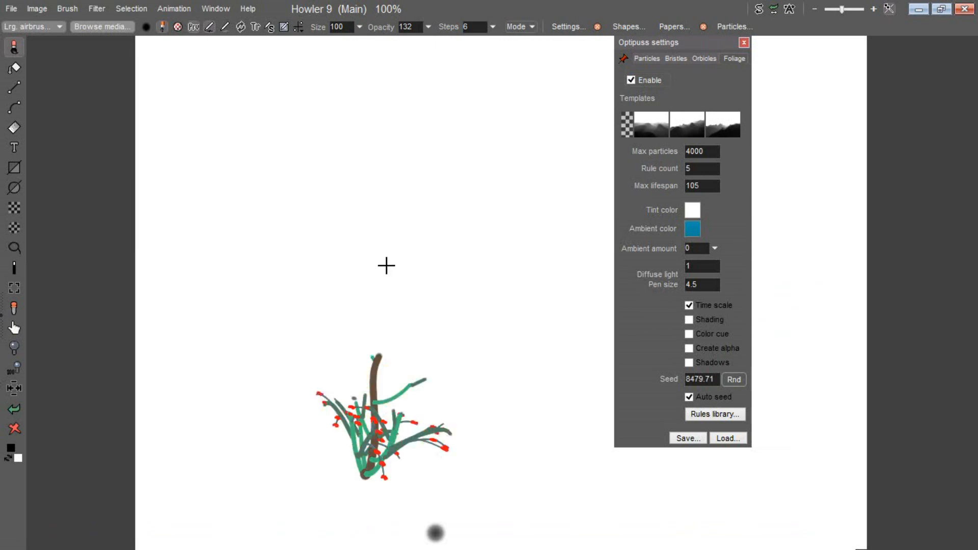
Step: Load the Herb 06.fol foliage preset and paint a bush with it beside the tree
{"action": "left_click", "coordinate": [718, 439]}
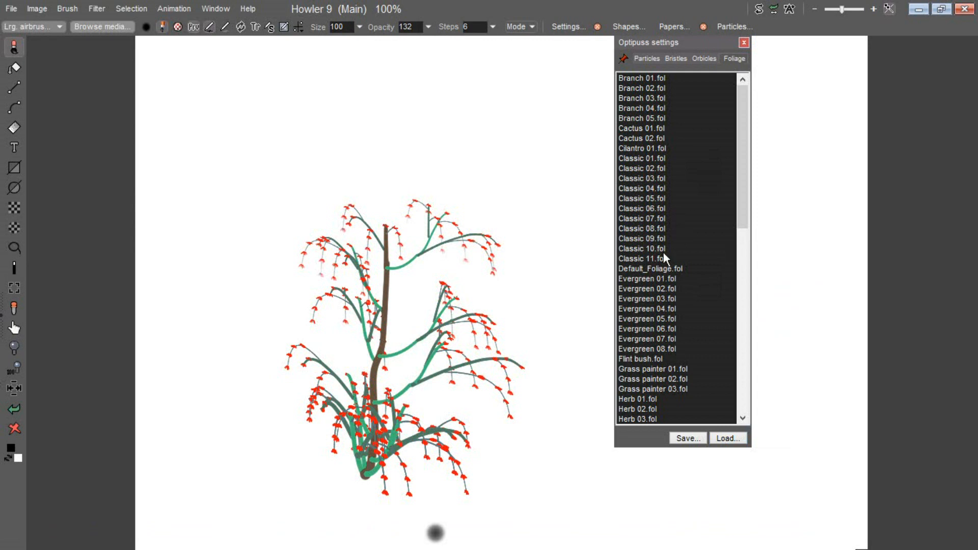
{"action": "left_click_drag", "start_coordinate": [745, 208], "coordinate": [735, 262]}
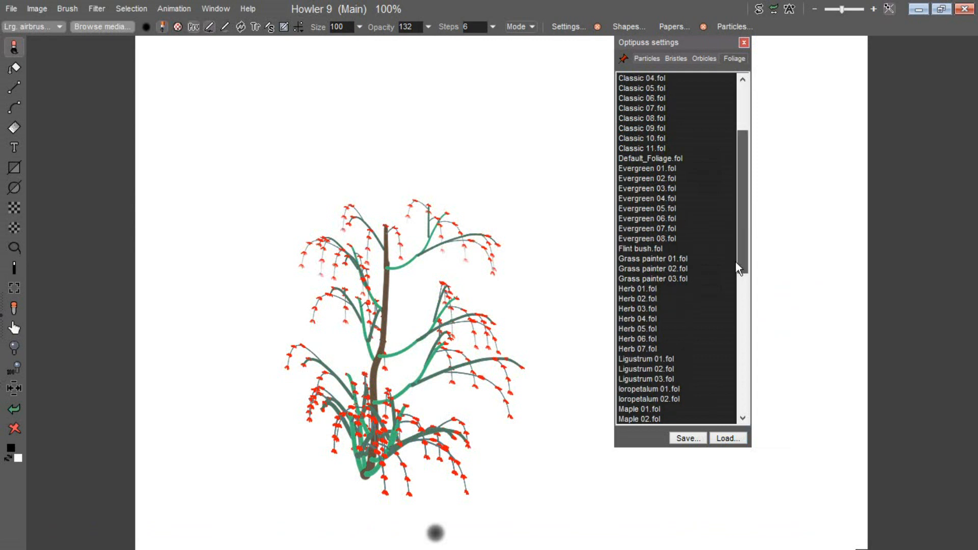
{"action": "left_click", "coordinate": [655, 335]}
{"action": "left_click", "coordinate": [264, 359]}
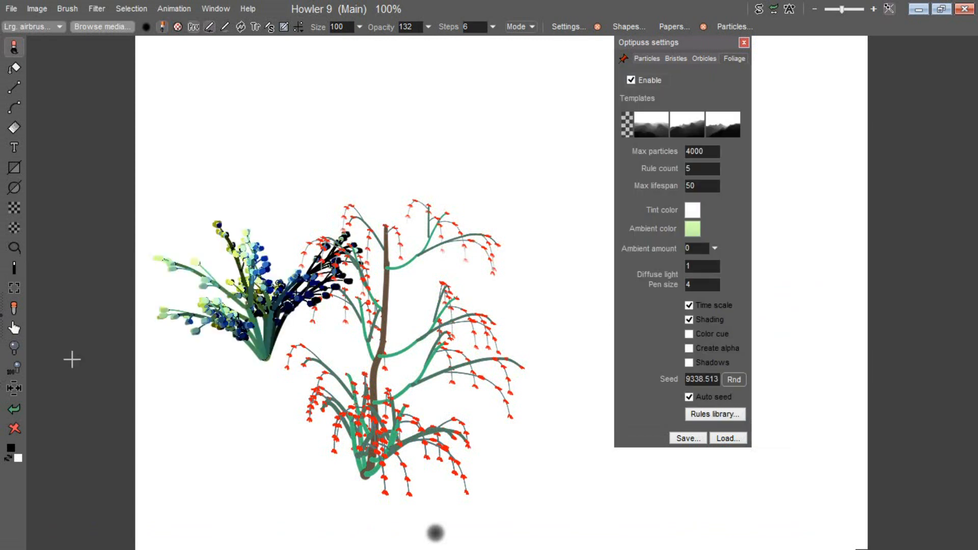
Step: Clear the canvas and paint a bush with the foliage Shadows option enabled
{"action": "left_click", "coordinate": [14, 428]}
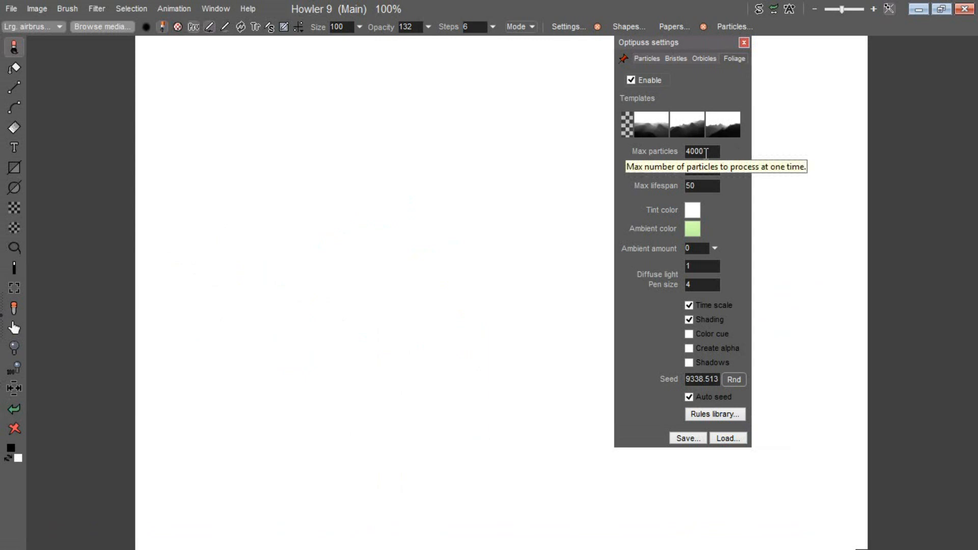
{"action": "left_click", "coordinate": [689, 363]}
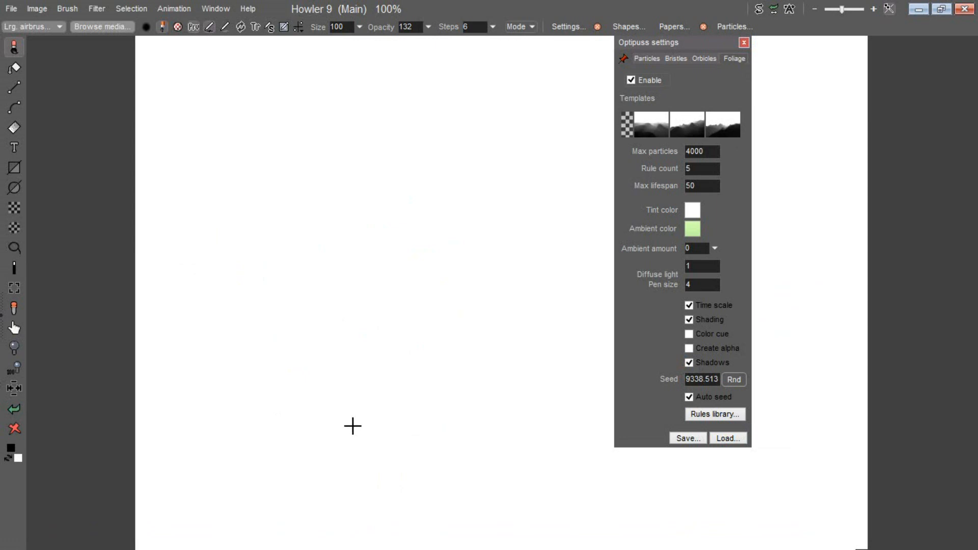
{"action": "left_click", "coordinate": [374, 424]}
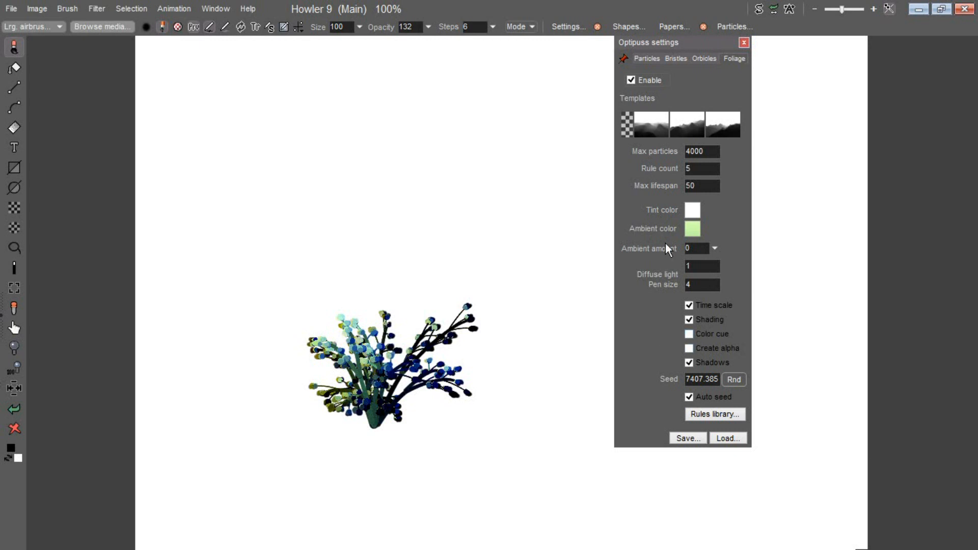
Step: Set the foliage ambient color to bright orange and paint another bush above and right of the first
{"action": "left_click", "coordinate": [692, 228]}
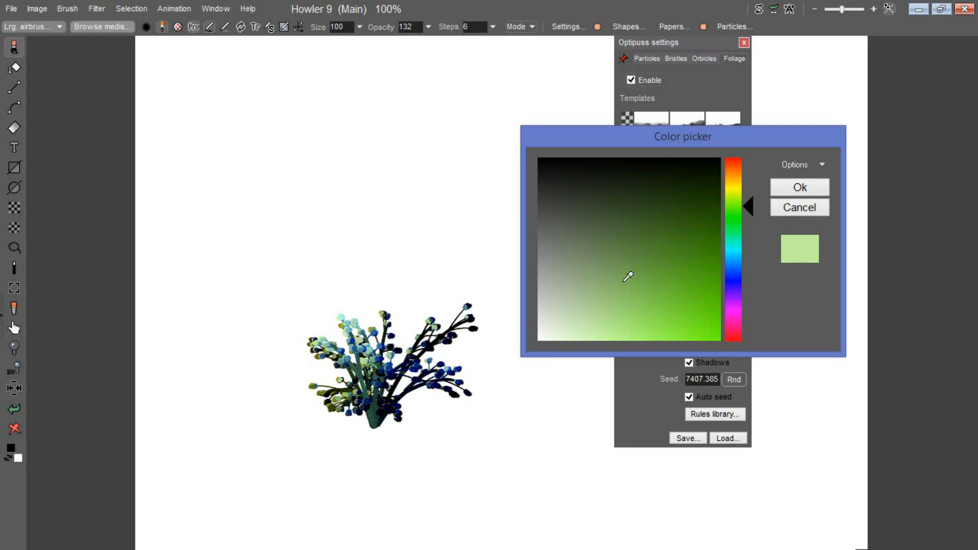
{"action": "left_click_drag", "start_coordinate": [638, 298], "coordinate": [626, 313]}
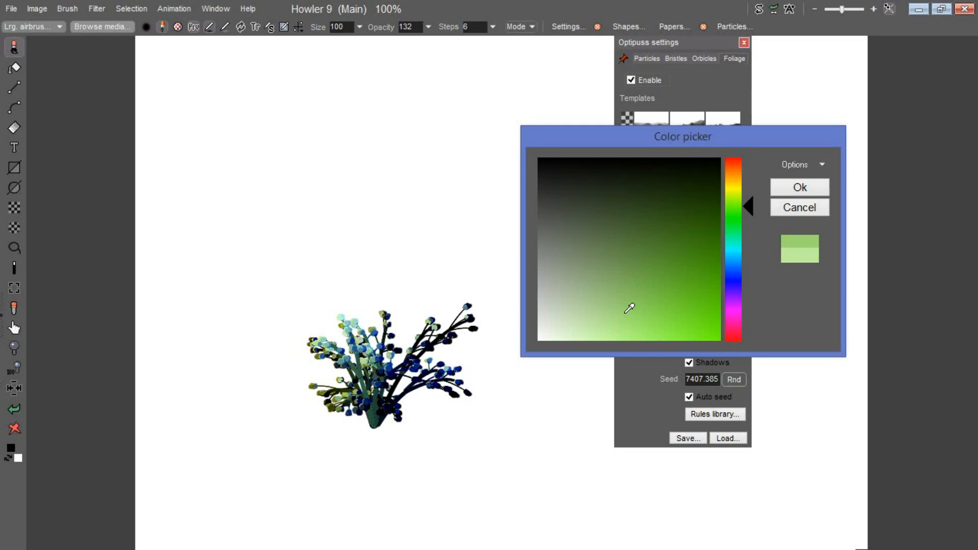
{"action": "left_click", "coordinate": [735, 187]}
{"action": "left_click_drag", "start_coordinate": [735, 187], "coordinate": [741, 172]}
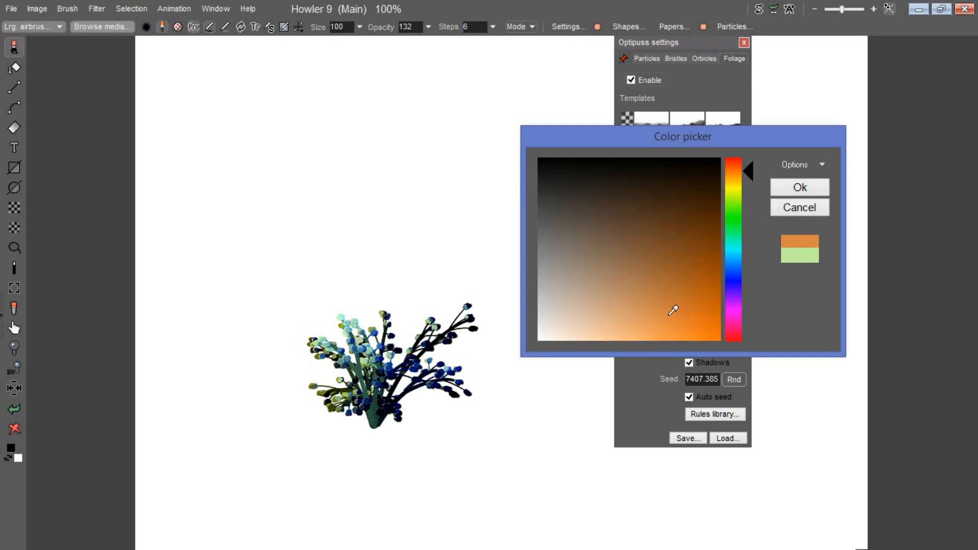
{"action": "left_click", "coordinate": [800, 187]}
{"action": "left_click_drag", "start_coordinate": [550, 253], "coordinate": [517, 198]}
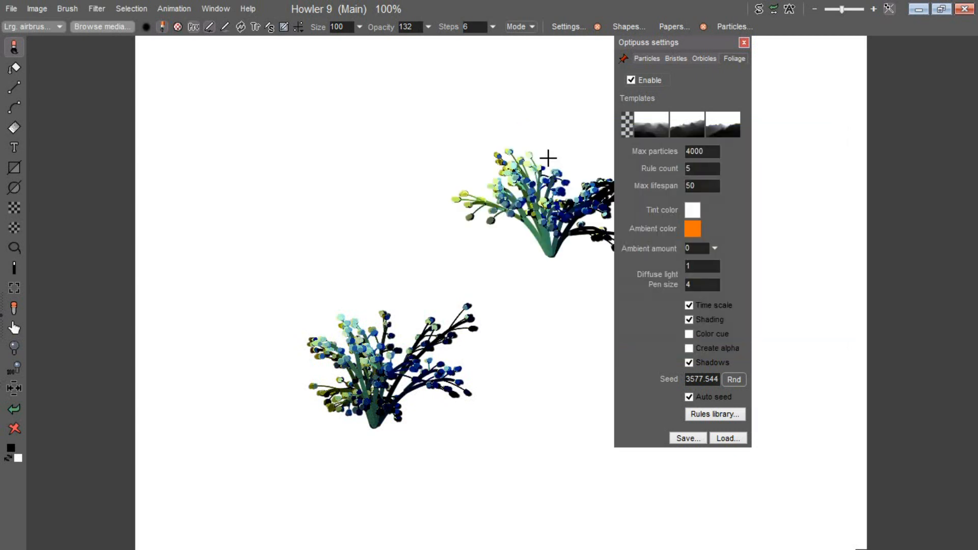
Step: Set the ambient amount to 64 and paint a bush above the first one to see the tint
{"action": "left_click", "coordinate": [714, 250]}
{"action": "key", "text": "super+c"}
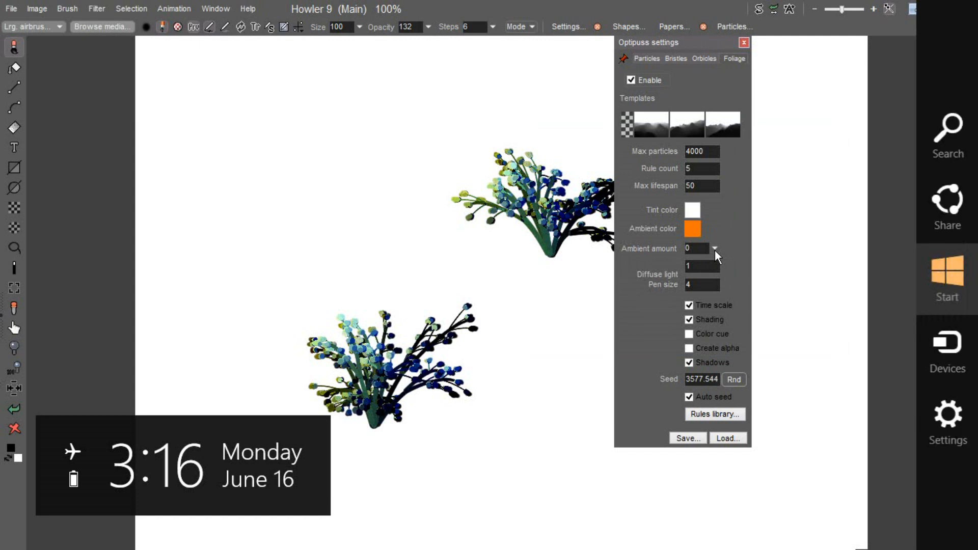
{"action": "left_click", "coordinate": [715, 248]}
{"action": "left_click_drag", "start_coordinate": [667, 273], "coordinate": [685, 268]}
{"action": "left_click", "coordinate": [364, 271]}
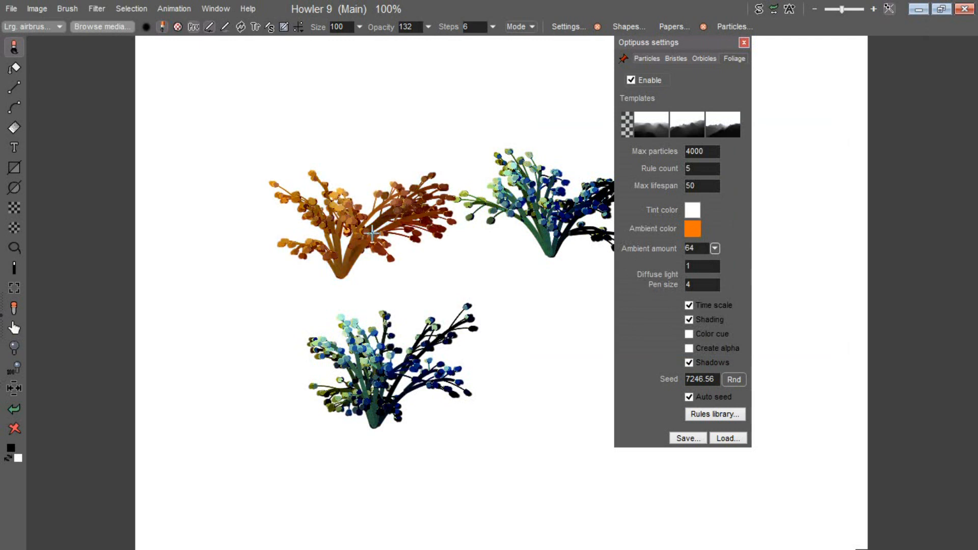
Step: Paint a bush on a cleared canvas with the ambient amount raised to 90
{"action": "left_click", "coordinate": [14, 427]}
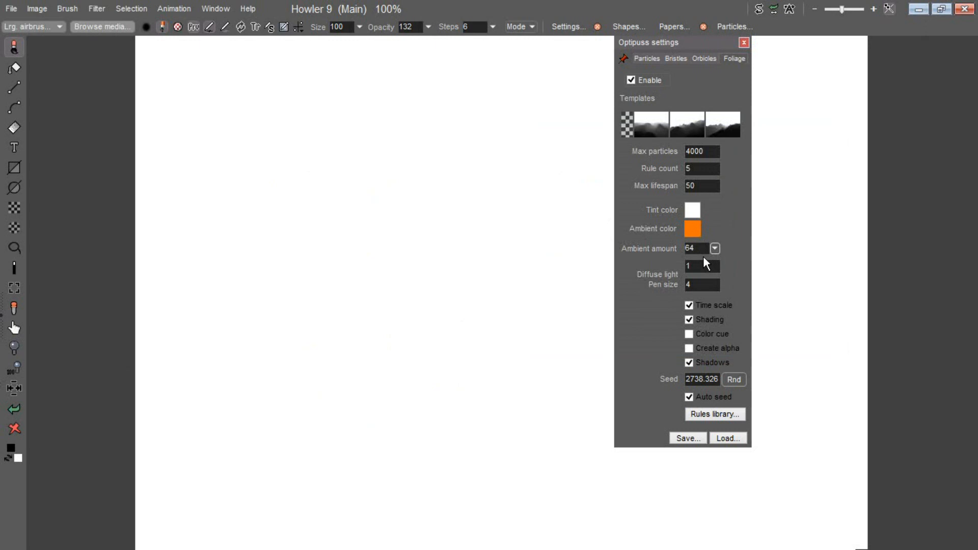
{"action": "left_click", "coordinate": [715, 248]}
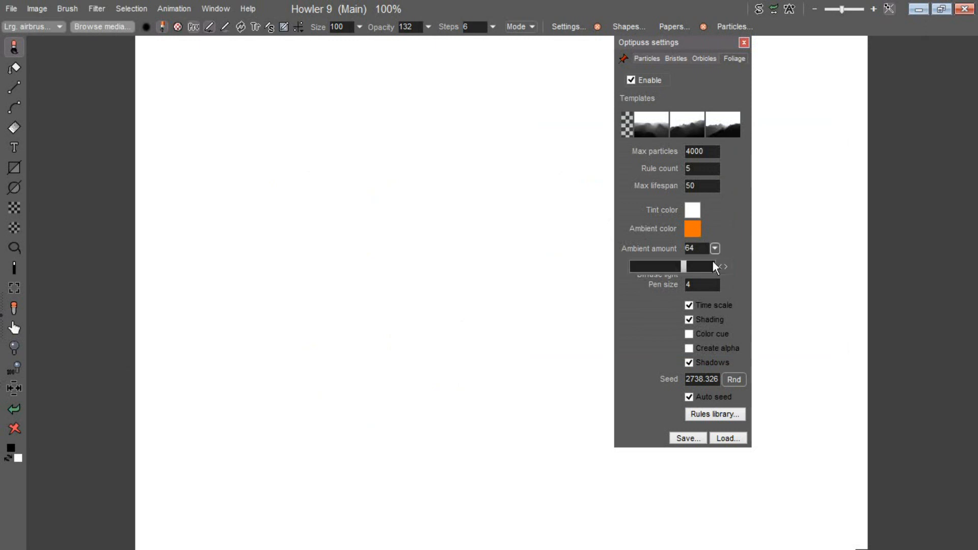
{"action": "left_click_drag", "start_coordinate": [707, 266], "coordinate": [706, 267]}
{"action": "left_click_drag", "start_coordinate": [339, 304], "coordinate": [339, 285]}
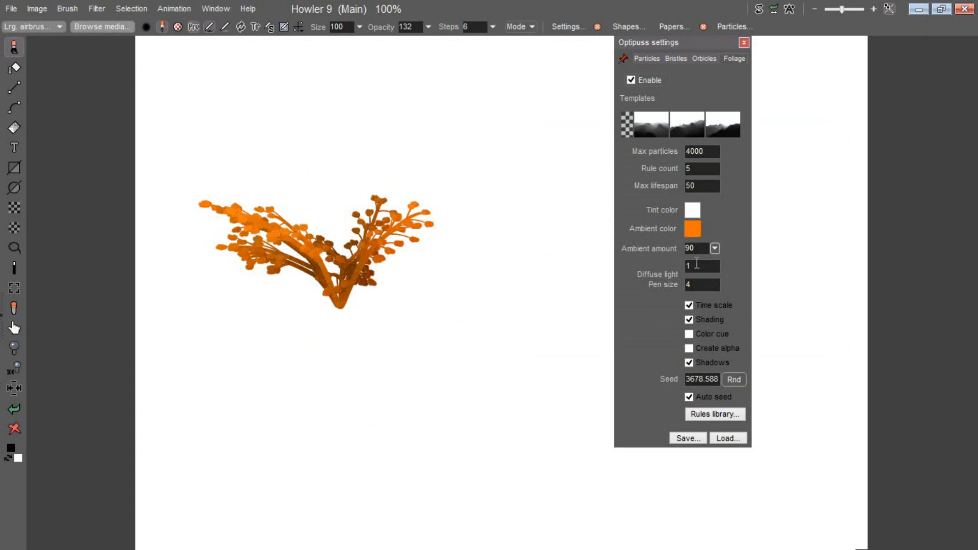
Step: Paint one bush with Shading disabled, and another with both Shading and Shadows disabled
{"action": "left_click", "coordinate": [690, 320]}
{"action": "left_click_drag", "start_coordinate": [515, 336], "coordinate": [476, 284]}
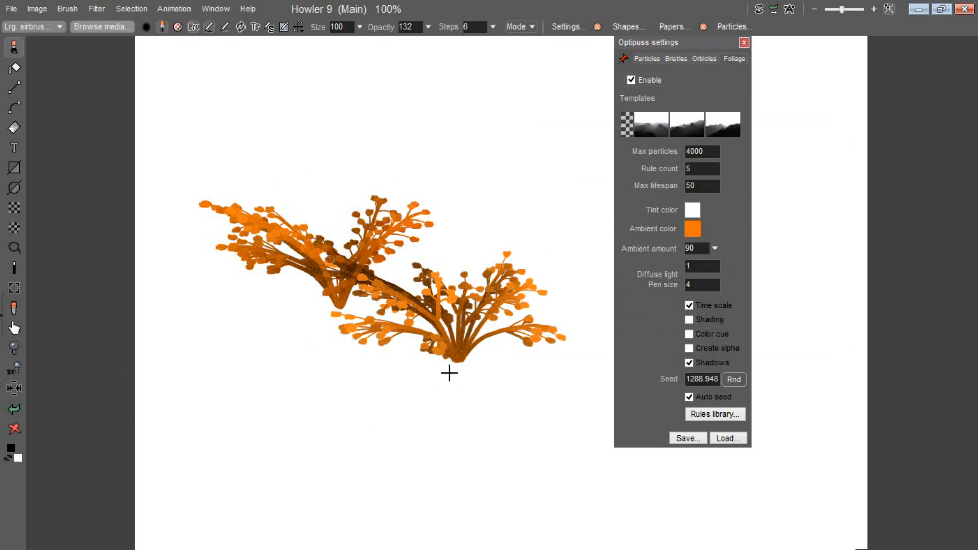
{"action": "left_click", "coordinate": [689, 363]}
{"action": "left_click_drag", "start_coordinate": [502, 225], "coordinate": [517, 153]}
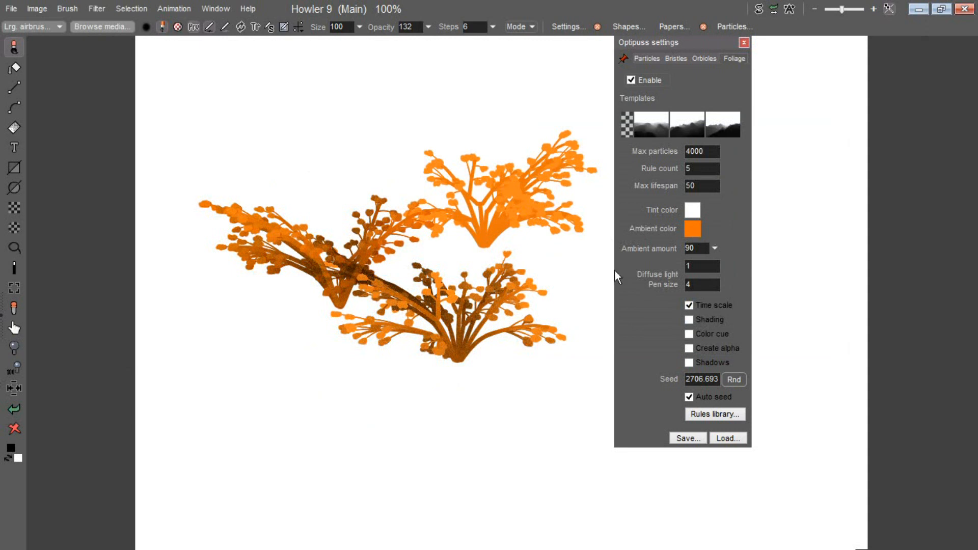
Step: Lower the ambient amount to 47 and paint a bush in the upper left of the canvas
{"action": "left_click", "coordinate": [714, 247]}
{"action": "left_click", "coordinate": [670, 264]}
{"action": "mouse_move", "coordinate": [326, 211]}
{"action": "left_mouse_down"}
{"action": "mouse_move", "coordinate": [331, 152]}
{"action": "mouse_move", "coordinate": [365, 96]}
{"action": "left_mouse_up"}
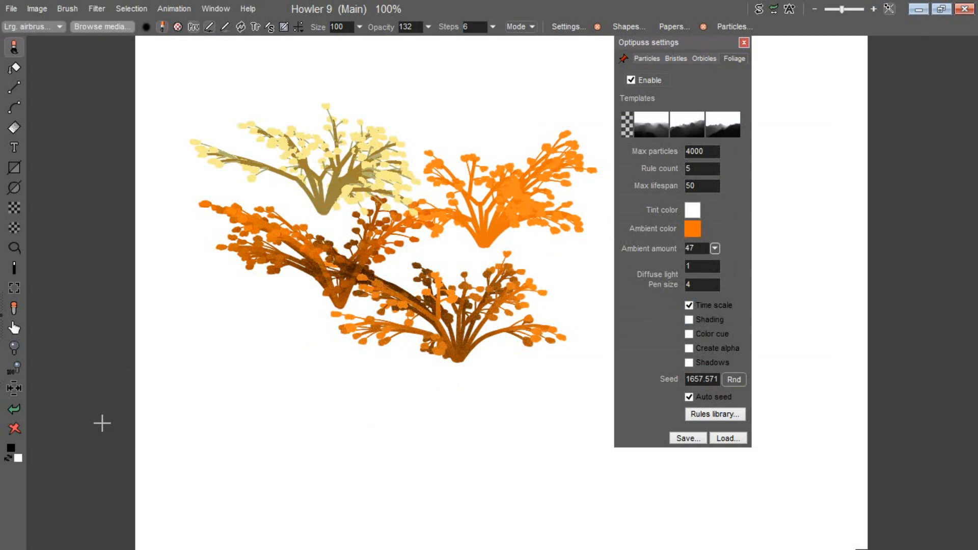
Step: Clear the canvas and paint three overlapping bushes without Shading or Shadows
{"action": "left_click", "coordinate": [14, 428]}
{"action": "left_click_drag", "start_coordinate": [397, 310], "coordinate": [424, 162]}
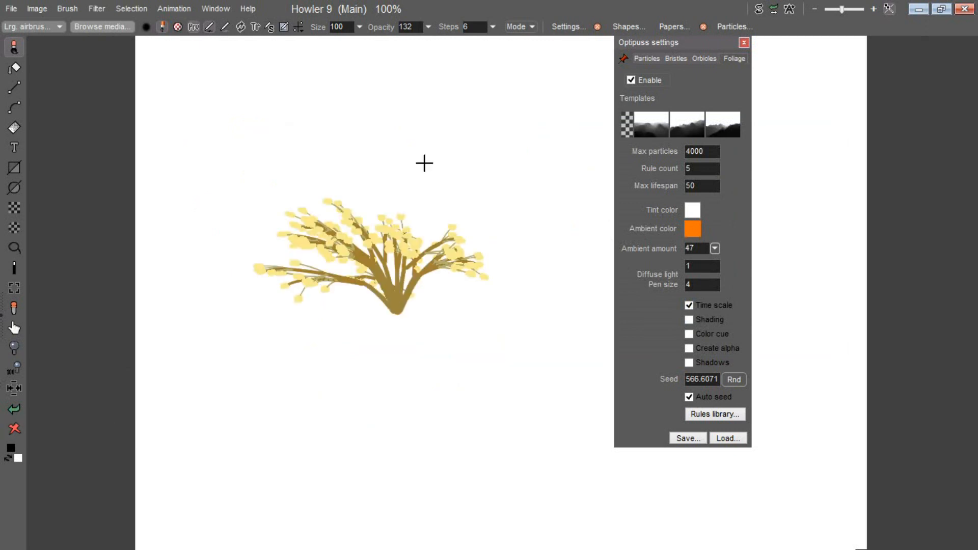
{"action": "left_click_drag", "start_coordinate": [417, 367], "coordinate": [497, 204]}
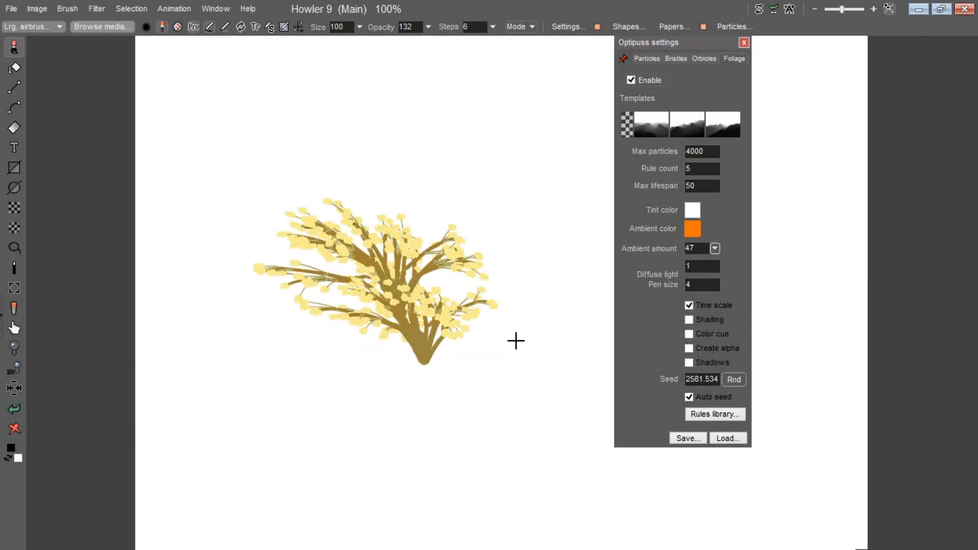
{"action": "left_click_drag", "start_coordinate": [515, 338], "coordinate": [578, 194]}
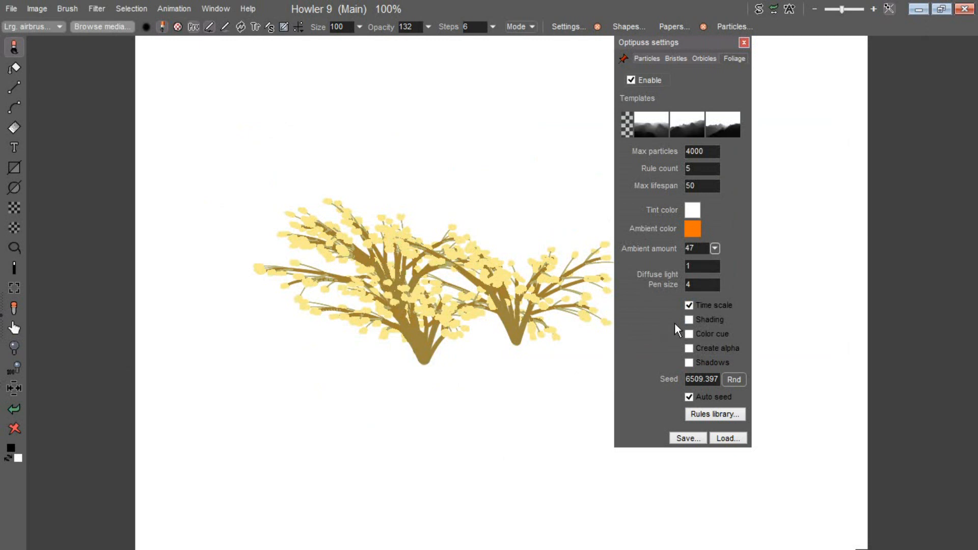
Step: Enable Shading and paint shaded bushes over the flat yellow ones
{"action": "left_click", "coordinate": [689, 320]}
{"action": "left_click_drag", "start_coordinate": [428, 240], "coordinate": [427, 205]}
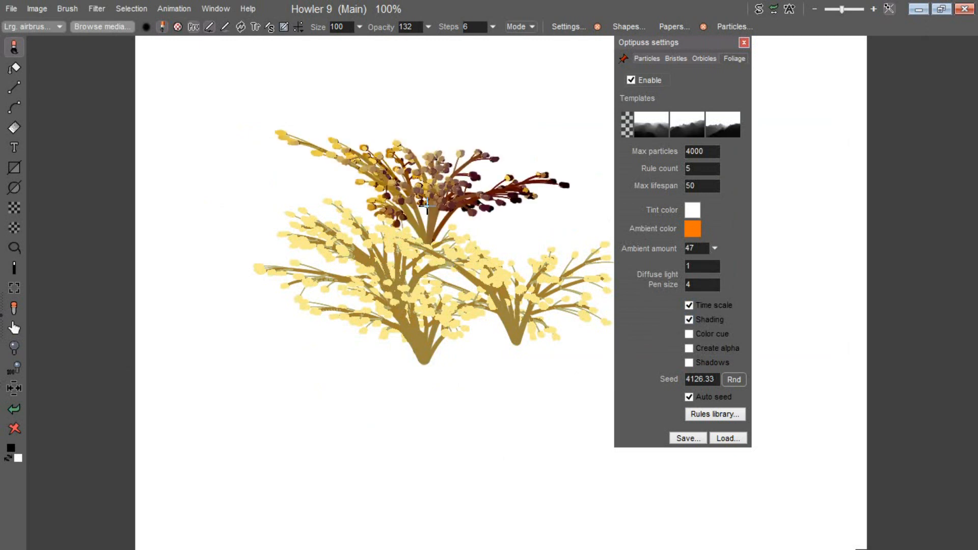
{"action": "left_click", "coordinate": [332, 323]}
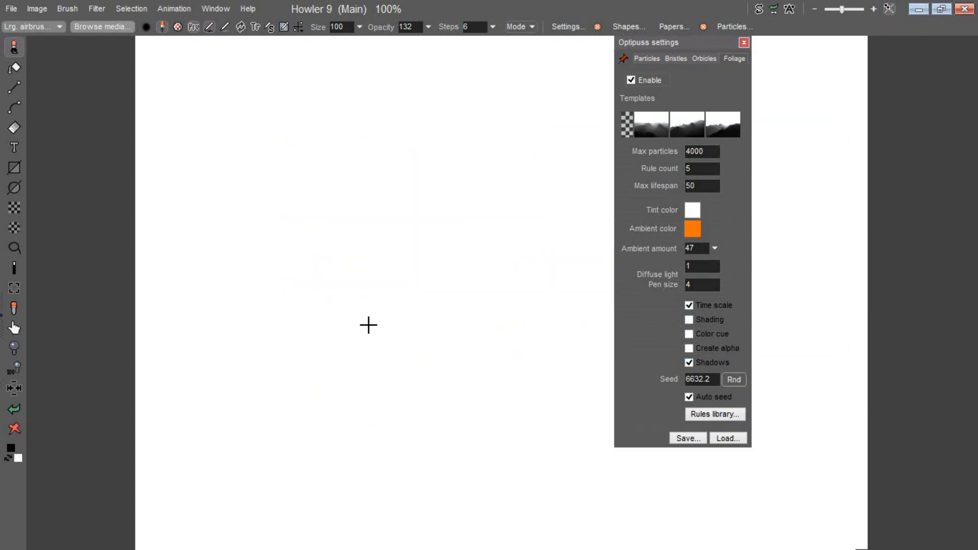
Step: Paint two separate bushes with Shadows enabled and Shading disabled
{"action": "left_click_drag", "start_coordinate": [367, 323], "coordinate": [372, 278]}
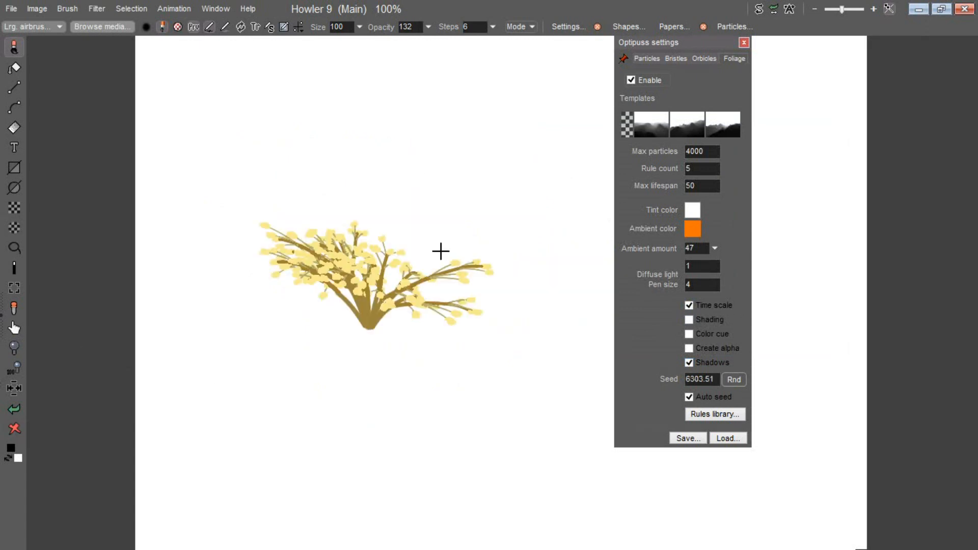
{"action": "left_click_drag", "start_coordinate": [484, 214], "coordinate": [492, 168]}
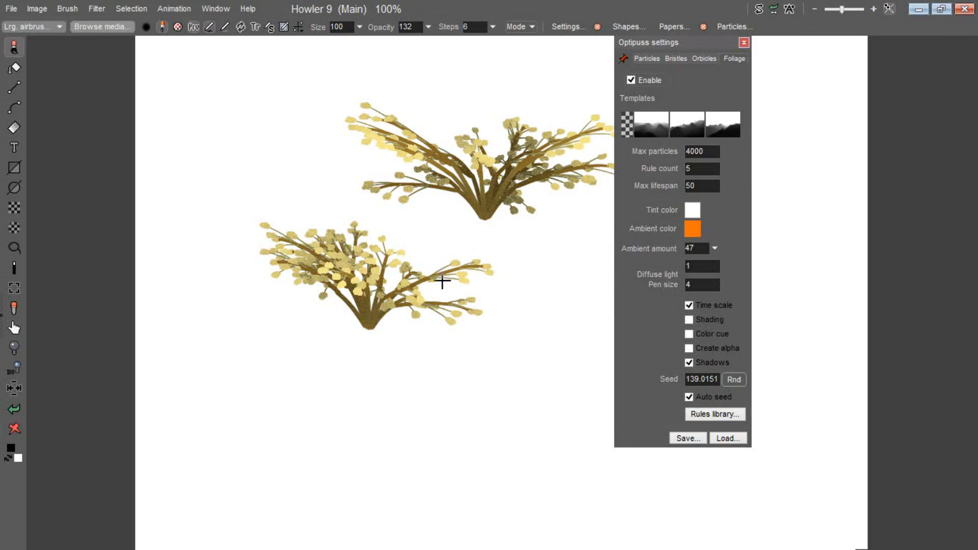
Step: Enable Shading together with Shadows and paint a bush below the other two for comparison
{"action": "left_click", "coordinate": [689, 320]}
{"action": "key", "text": "super+c"}
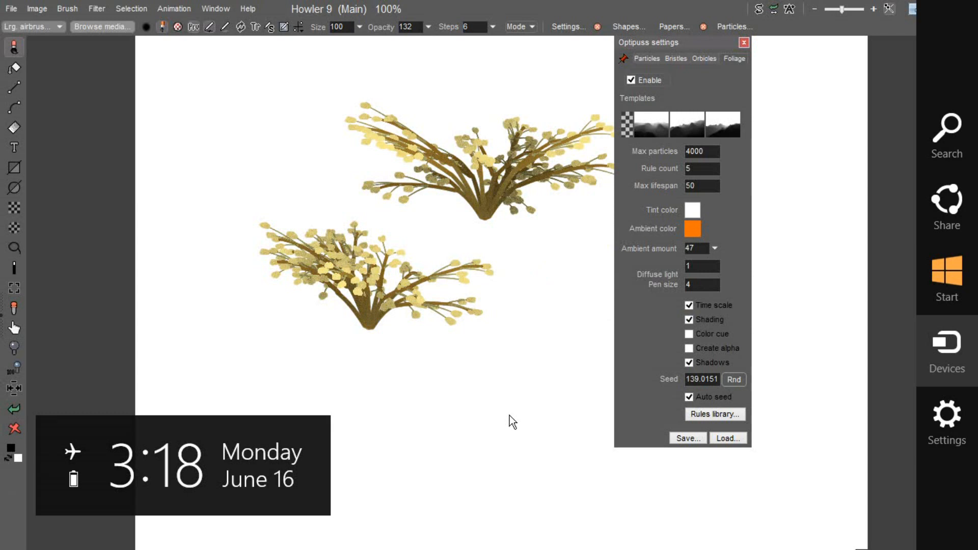
{"action": "left_click", "coordinate": [511, 368]}
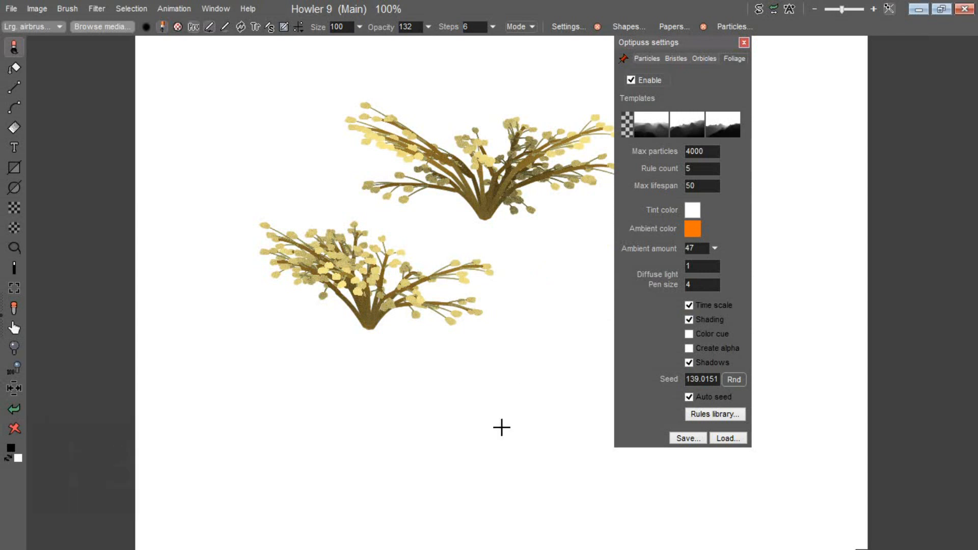
{"action": "left_click", "coordinate": [502, 427]}
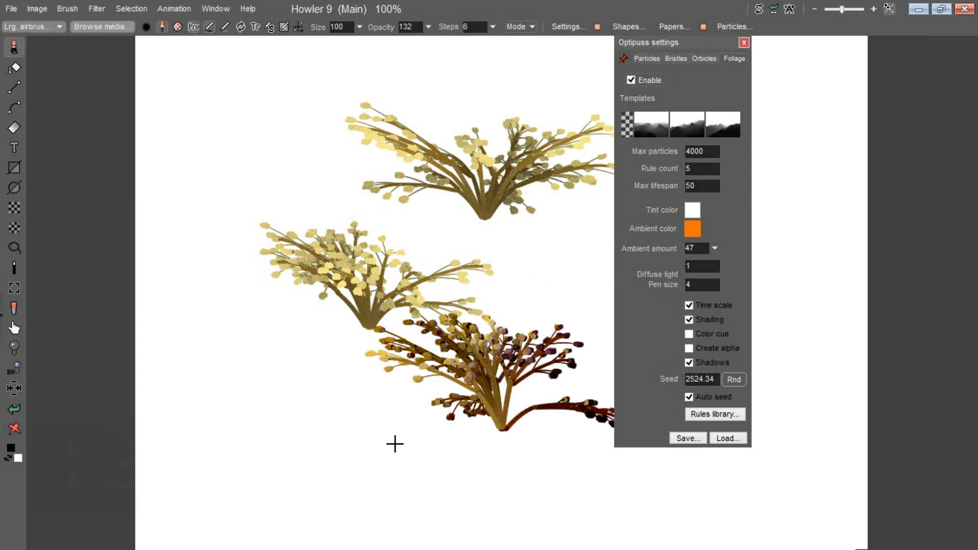
Step: Disable Shading and clear the canvas
{"action": "left_click", "coordinate": [689, 320]}
{"action": "left_click", "coordinate": [14, 428]}
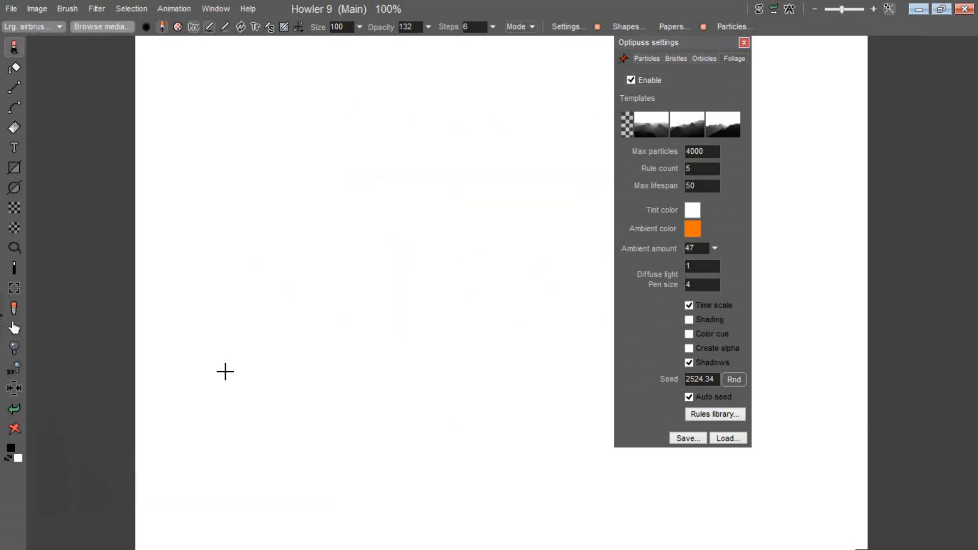
Step: Layer several shadowed bushes from nearly the same base point near the canvas center to build one dense plant
{"action": "left_click", "coordinate": [359, 366]}
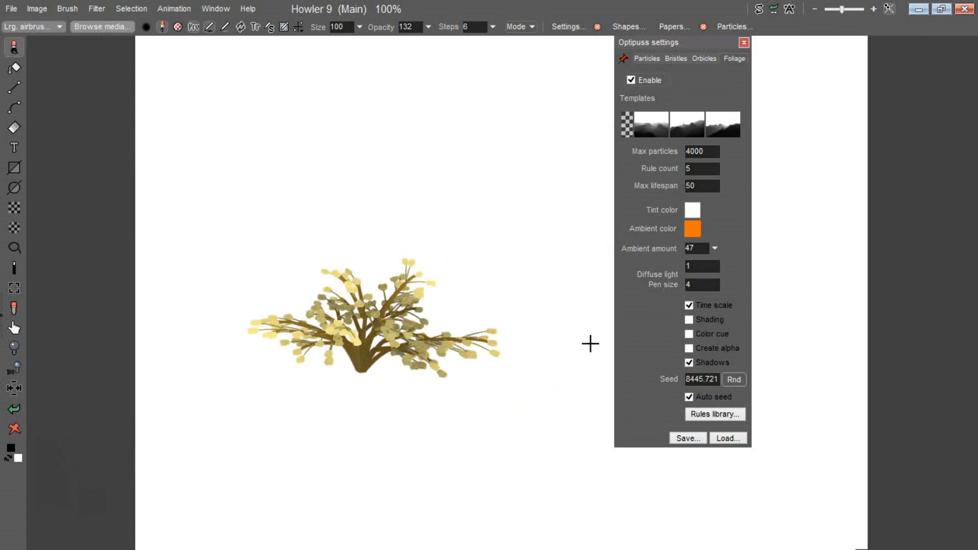
{"action": "left_click", "coordinate": [360, 377]}
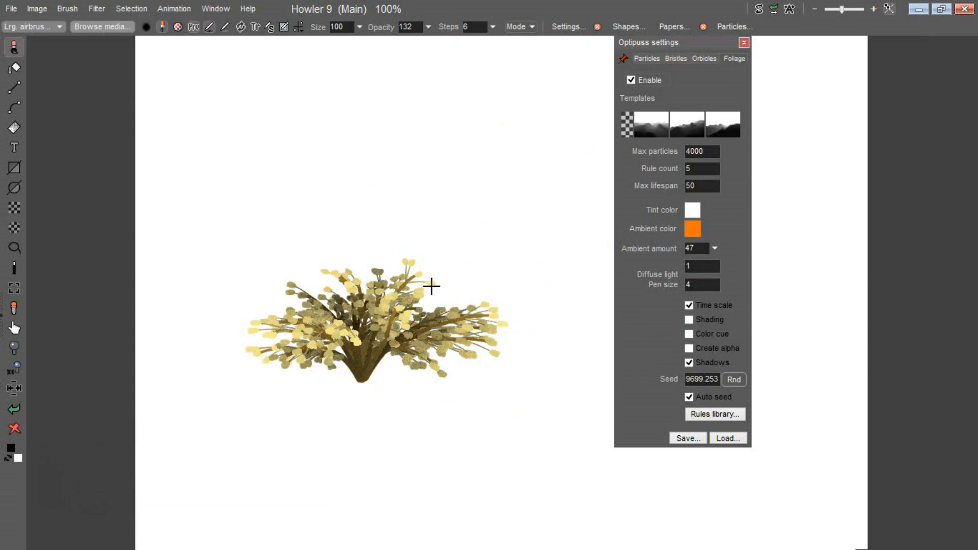
{"action": "left_click", "coordinate": [367, 384]}
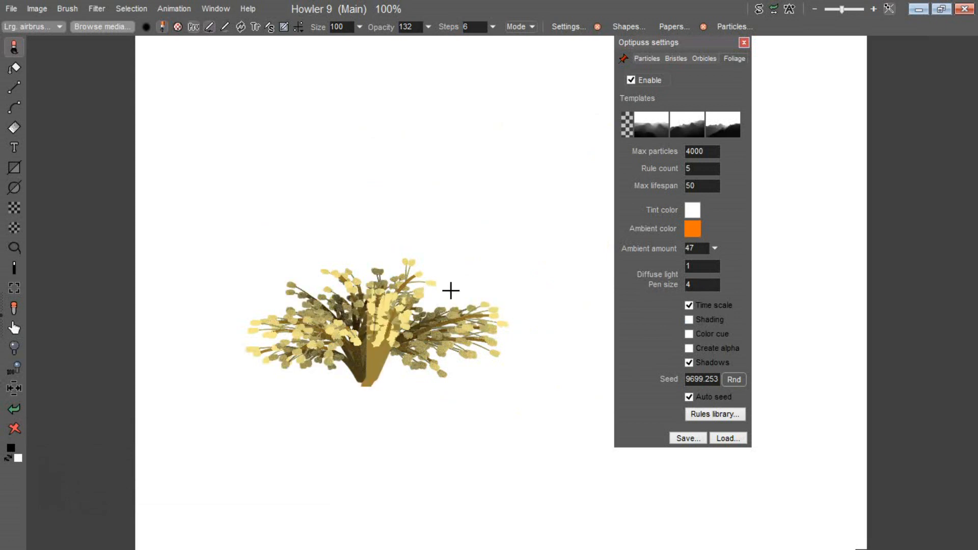
{"action": "left_click", "coordinate": [366, 389]}
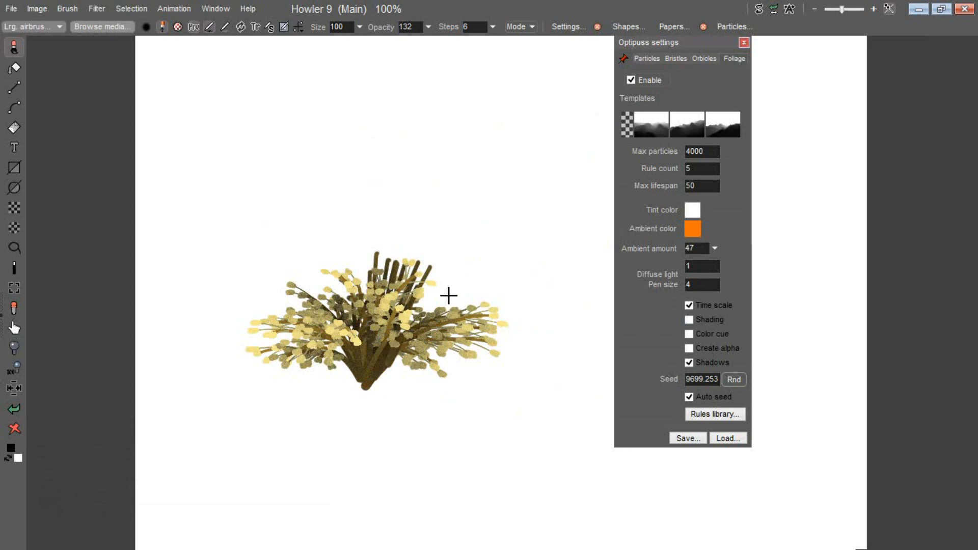
{"action": "left_click", "coordinate": [360, 399]}
{"action": "left_click", "coordinate": [362, 399]}
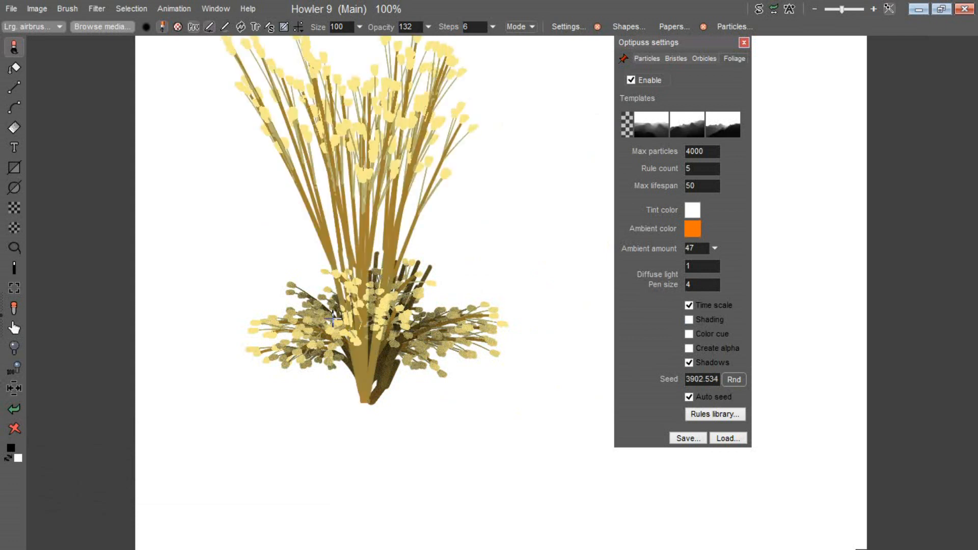
Step: Thicken the dense plant near the canvas center by layering more shadowed bushes from its base upward along the stems
{"action": "left_click", "coordinate": [365, 398]}
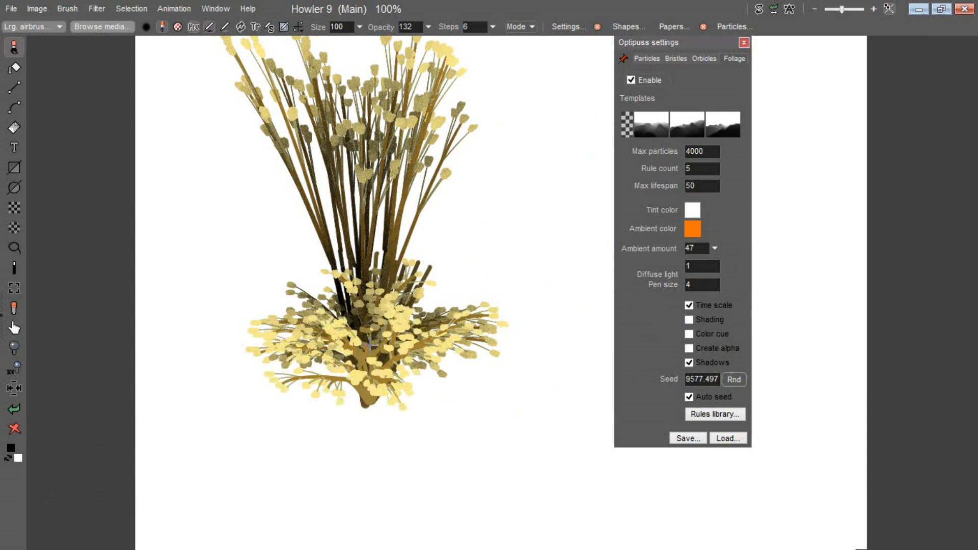
{"action": "left_click", "coordinate": [343, 263]}
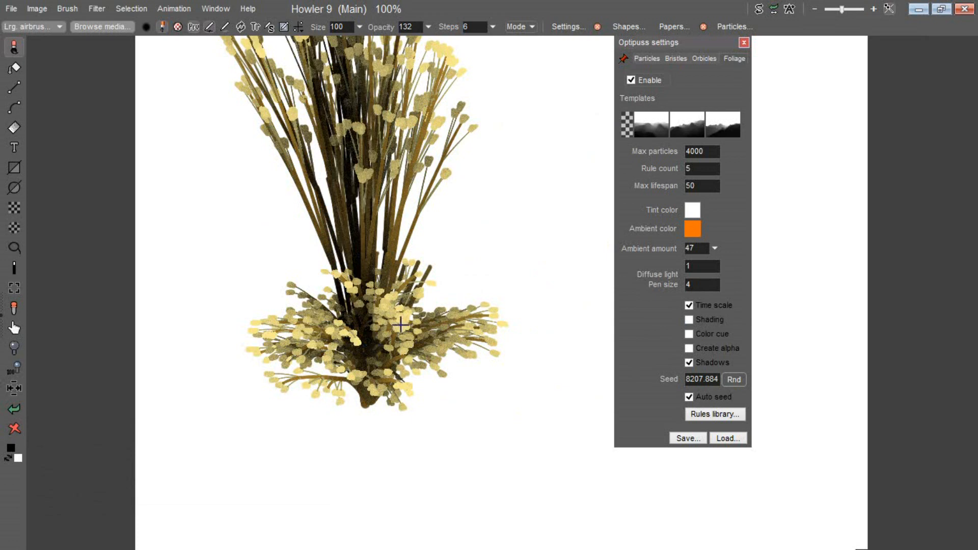
{"action": "left_click", "coordinate": [376, 349]}
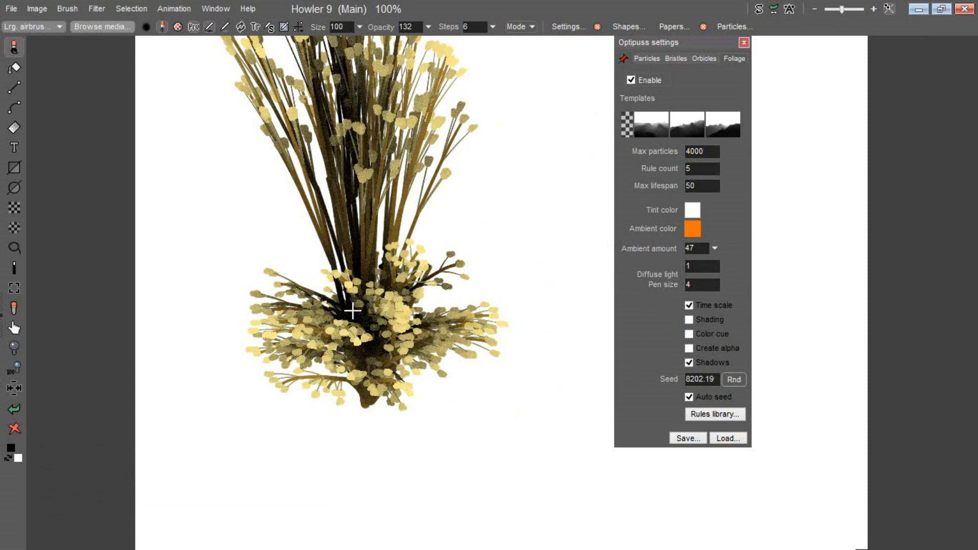
{"action": "left_click", "coordinate": [364, 274]}
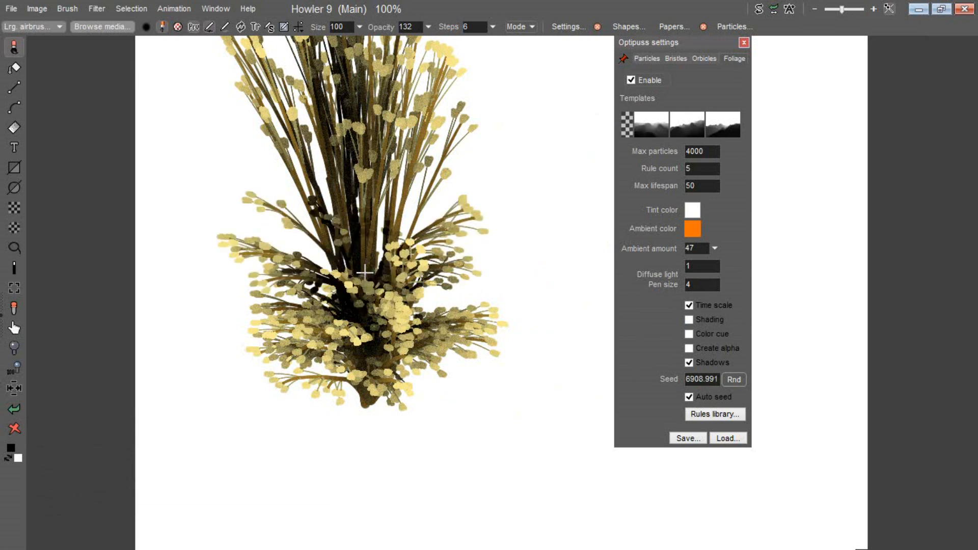
{"action": "left_click", "coordinate": [382, 229]}
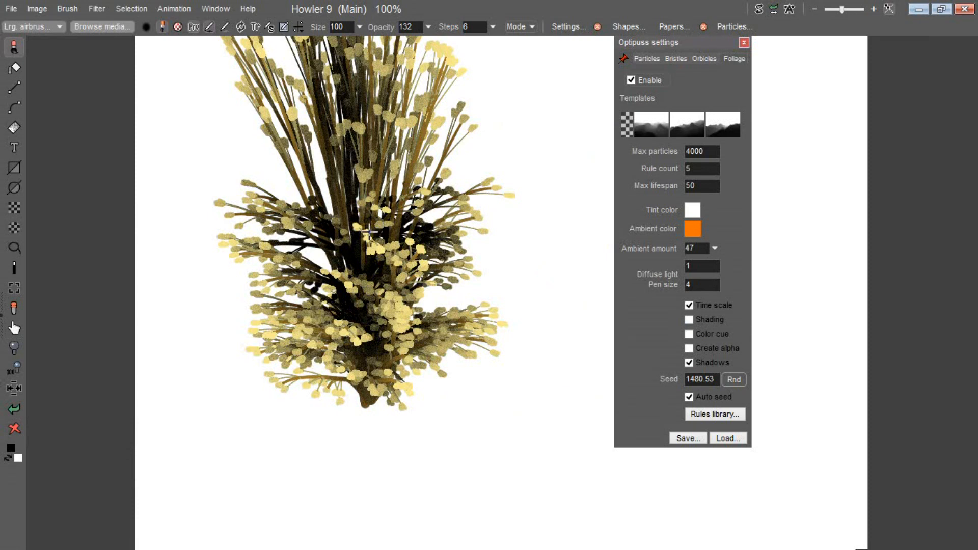
{"action": "left_click", "coordinate": [368, 232]}
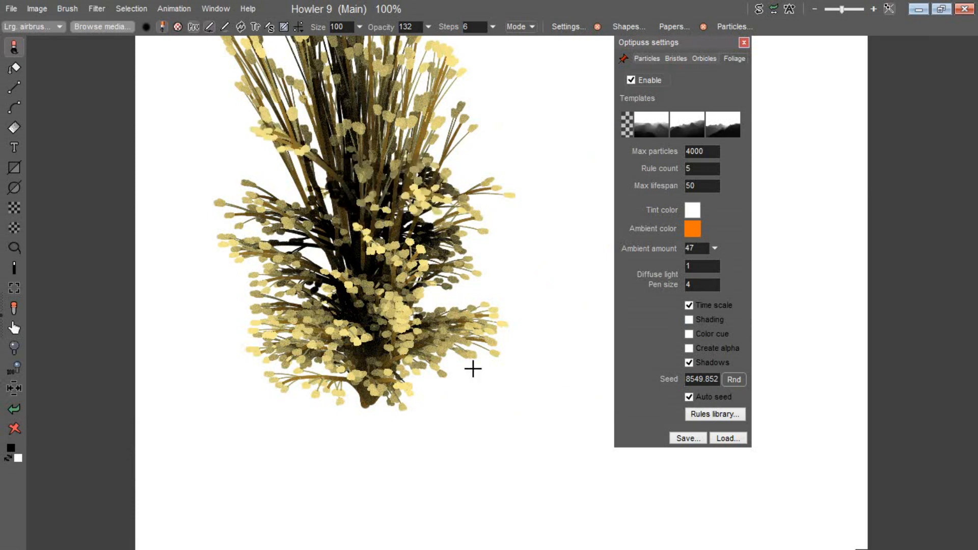
Step: Paint two separate shadowed bushes to the right of the dense plant and add more foliage to the plant's lower-left side
{"action": "left_click", "coordinate": [530, 374]}
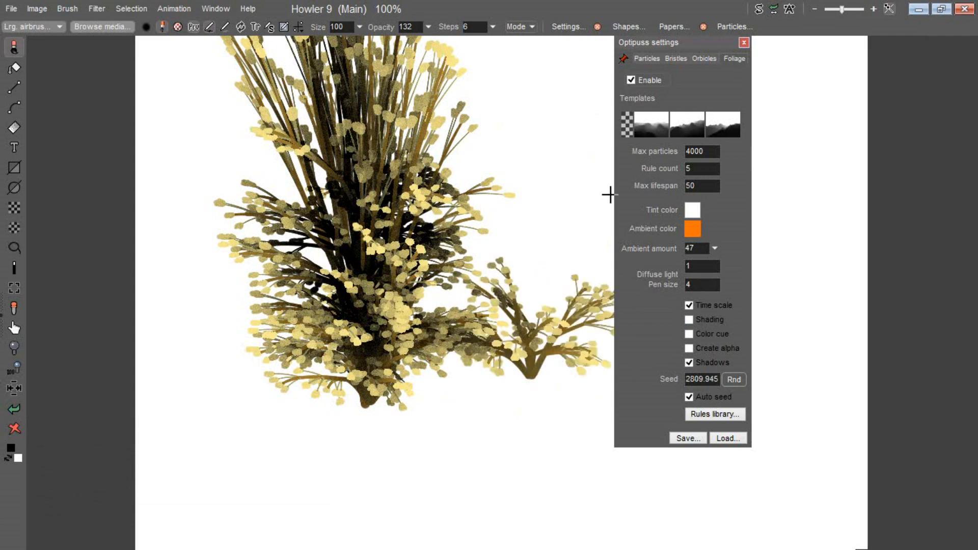
{"action": "left_click", "coordinate": [811, 344]}
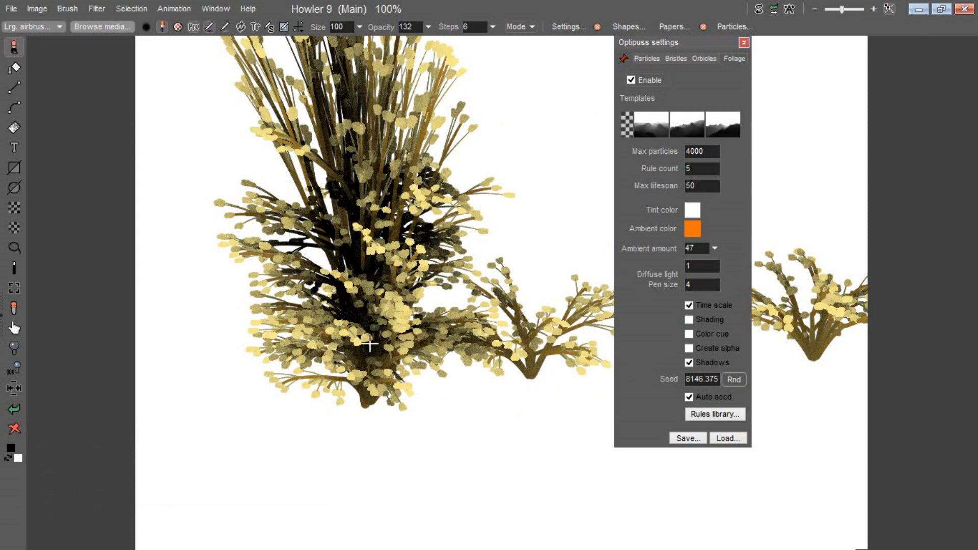
{"action": "left_click", "coordinate": [304, 341]}
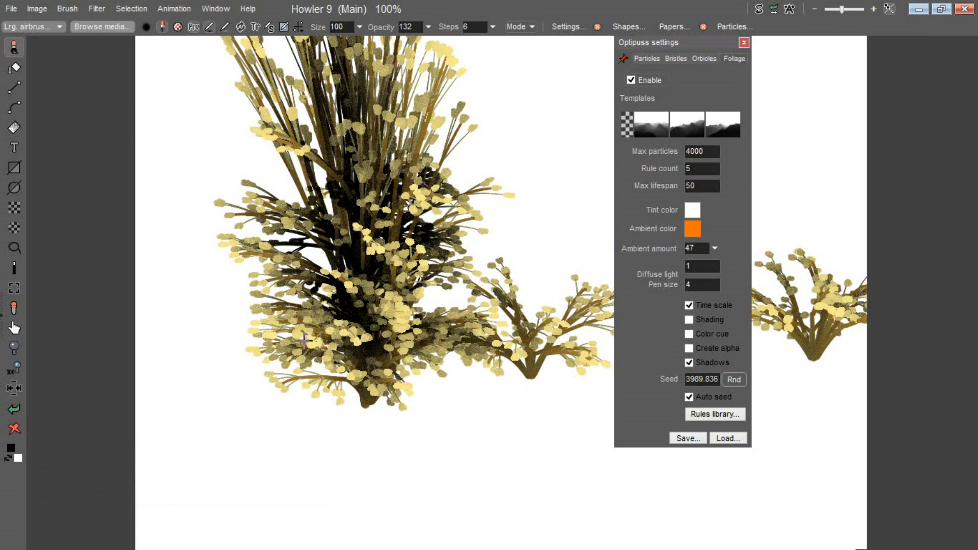
{"action": "left_click", "coordinate": [305, 340]}
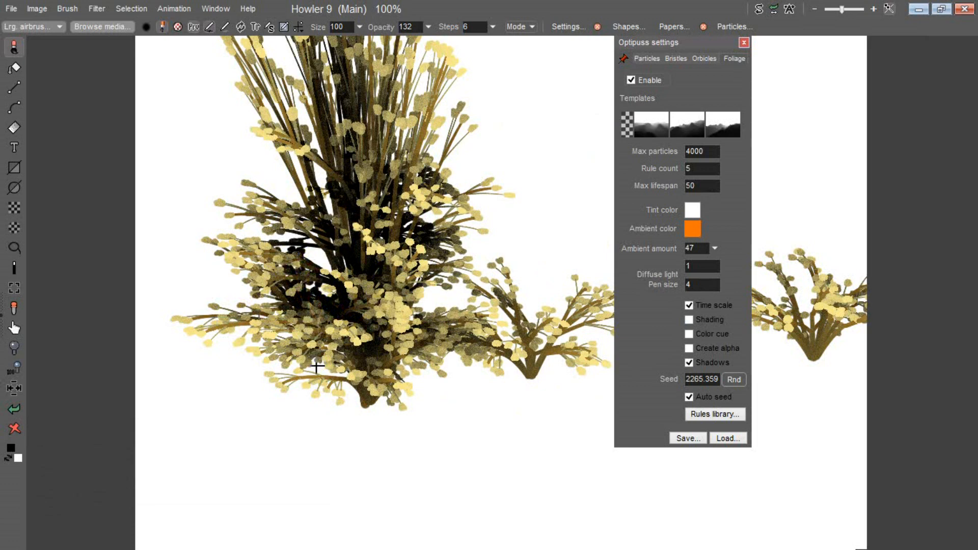
Step: Load the Classic 11.fol foliage preset and paint trees over the dense plant and beside it on the right
{"action": "left_click", "coordinate": [727, 438]}
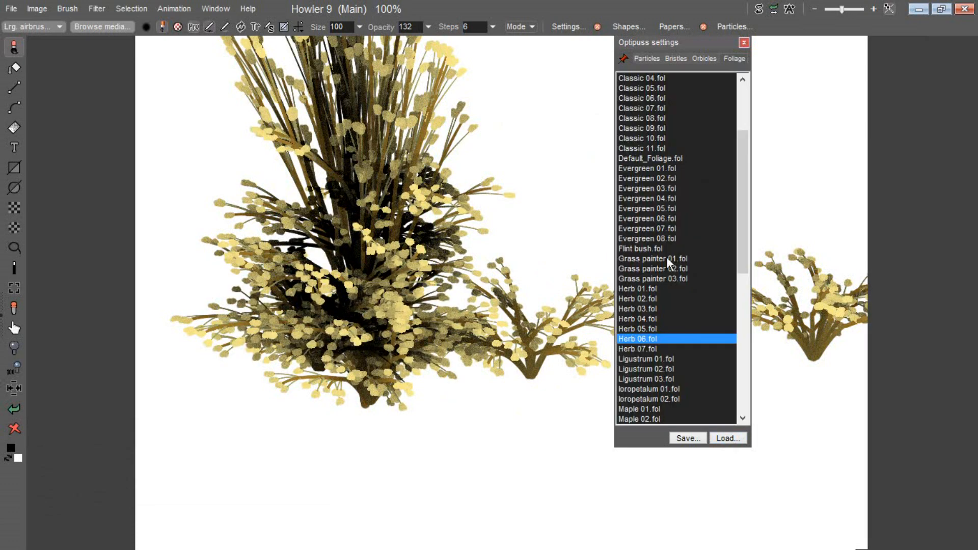
{"action": "double_click", "coordinate": [649, 151]}
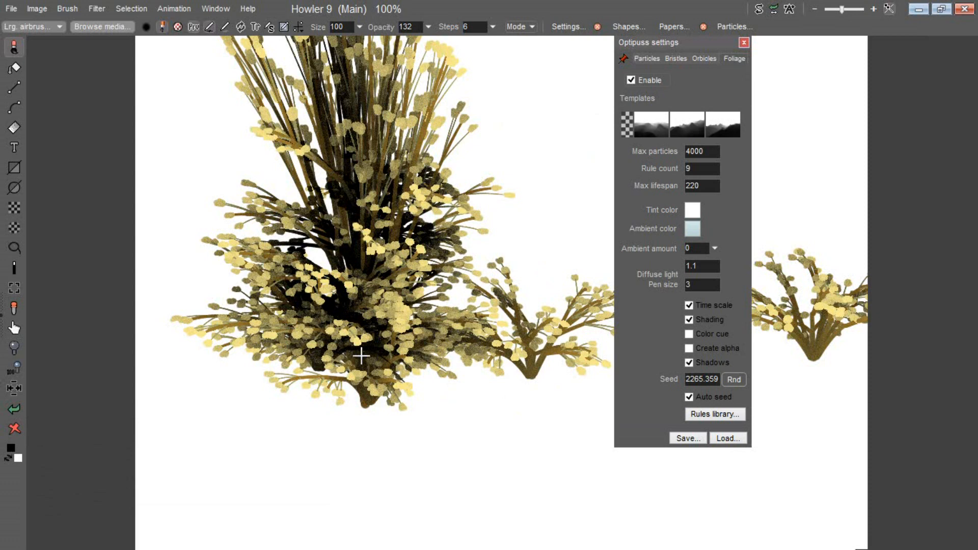
{"action": "left_click", "coordinate": [379, 241]}
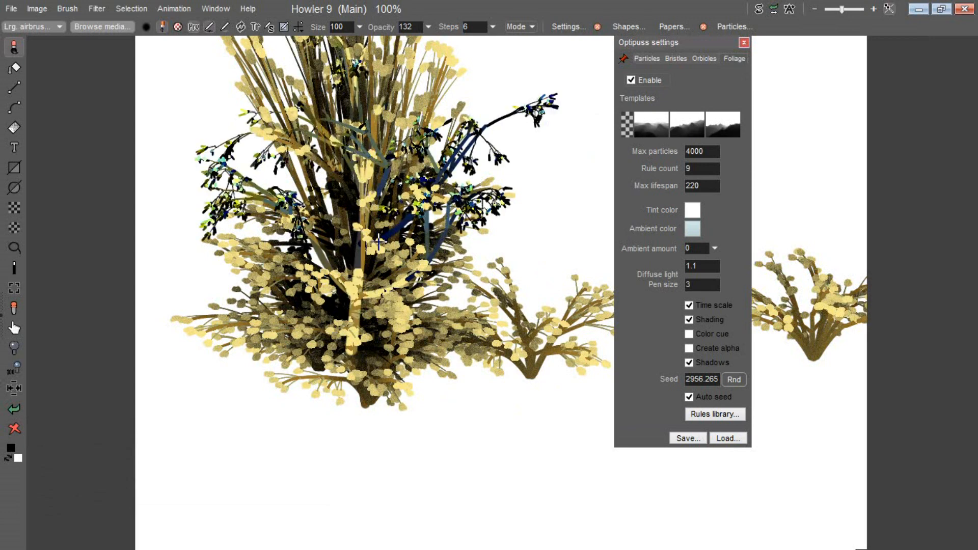
{"action": "left_click", "coordinate": [402, 274]}
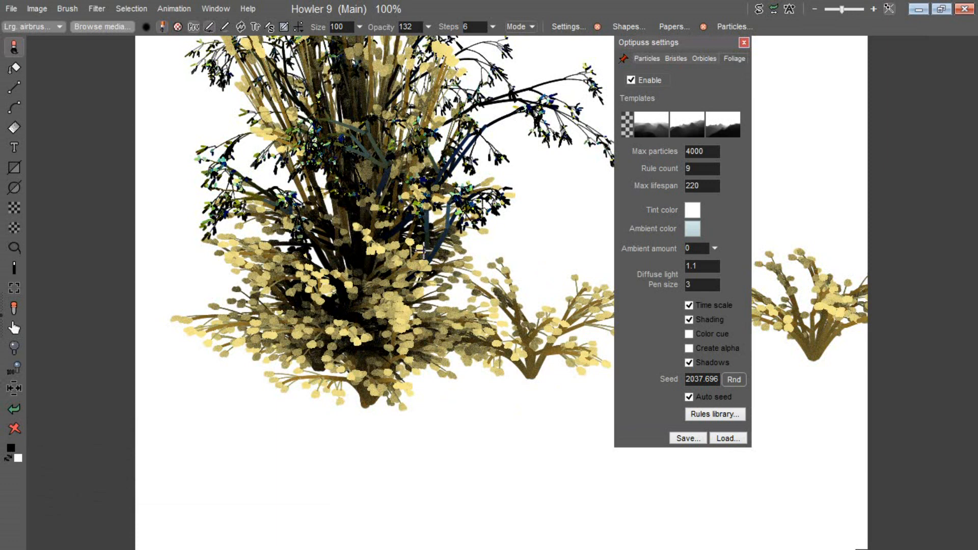
{"action": "left_click_drag", "start_coordinate": [568, 408], "coordinate": [568, 238]}
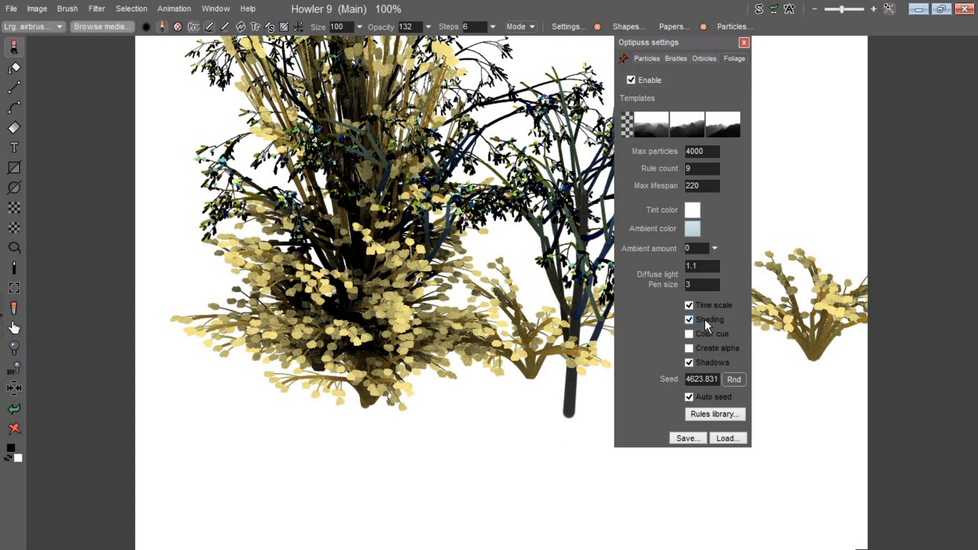
Step: Disable Shading and paint unshaded trees over the small bush near the canvas's right edge
{"action": "key", "text": "super+c"}
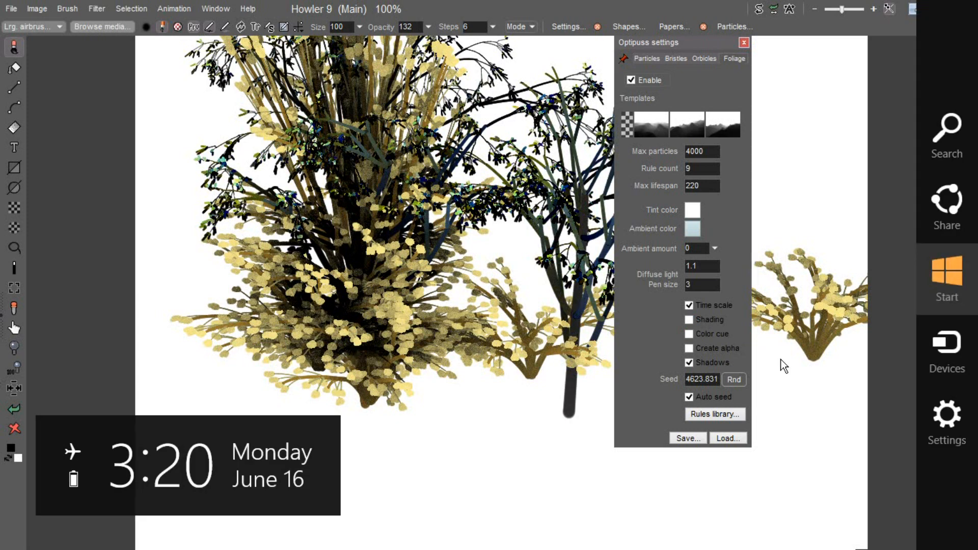
{"action": "left_click", "coordinate": [815, 355]}
{"action": "left_click_drag", "start_coordinate": [815, 355], "coordinate": [814, 291]}
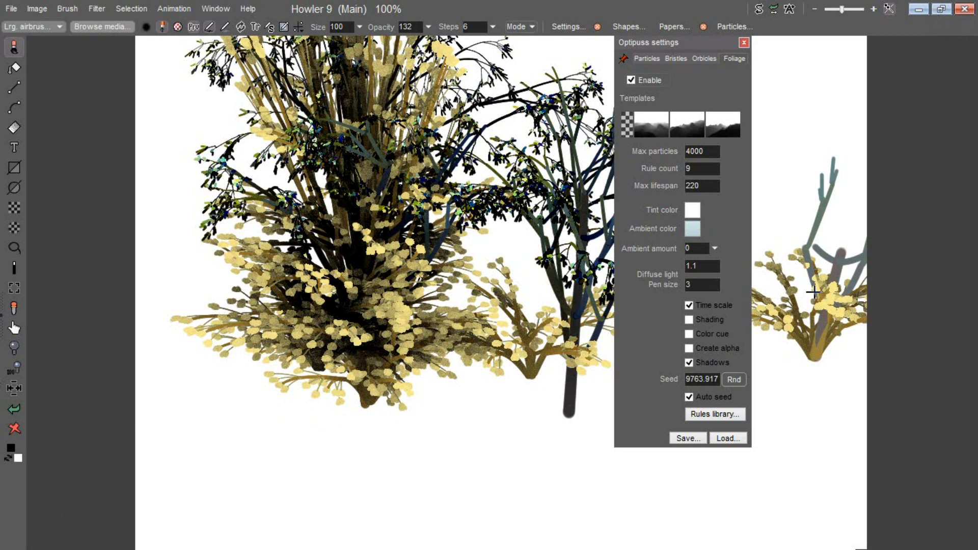
{"action": "mouse_move", "coordinate": [814, 363]}
{"action": "left_mouse_down"}
{"action": "mouse_move", "coordinate": [811, 326]}
{"action": "mouse_move", "coordinate": [714, 114]}
{"action": "left_mouse_up"}
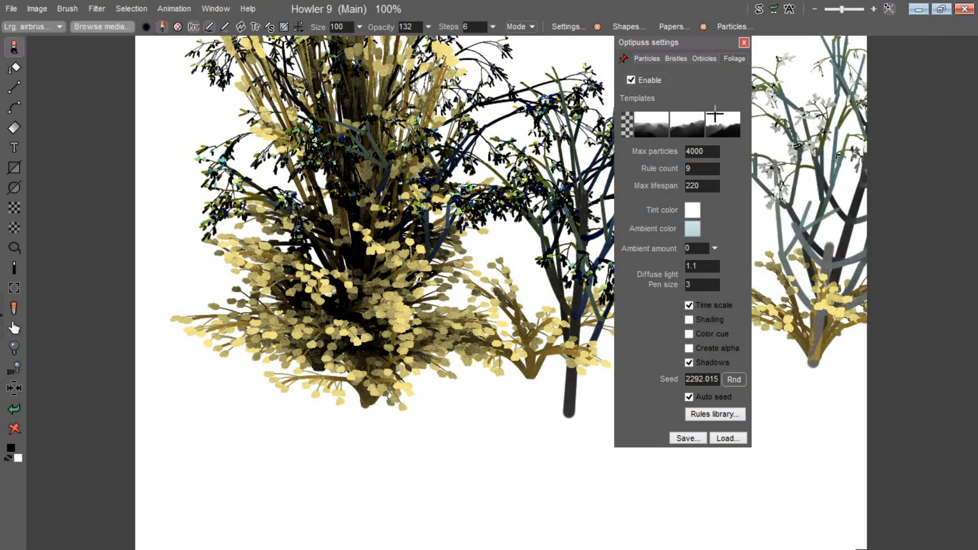
{"action": "key", "text": "super+c"}
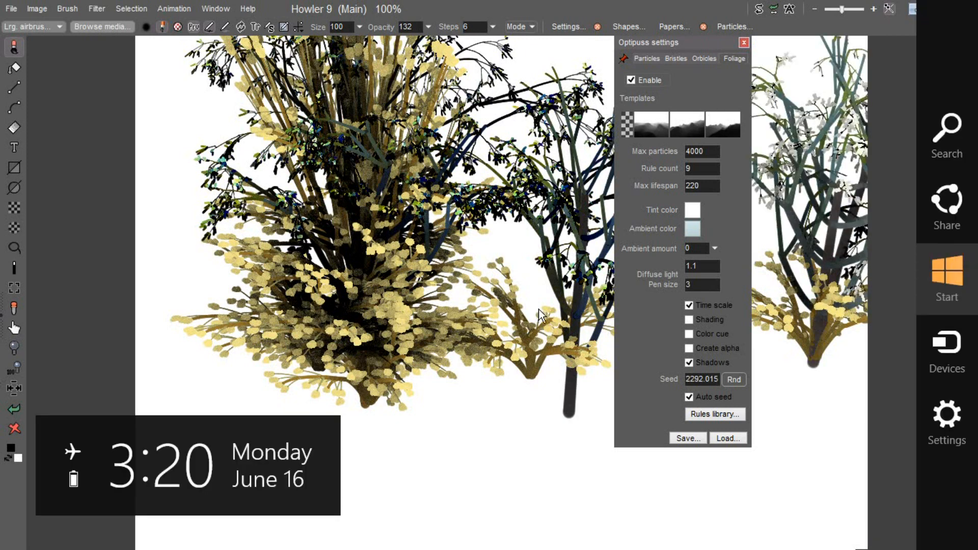
Step: Enable Color cue and pick a light violet-blue as the primary paint color
{"action": "left_click", "coordinate": [689, 334]}
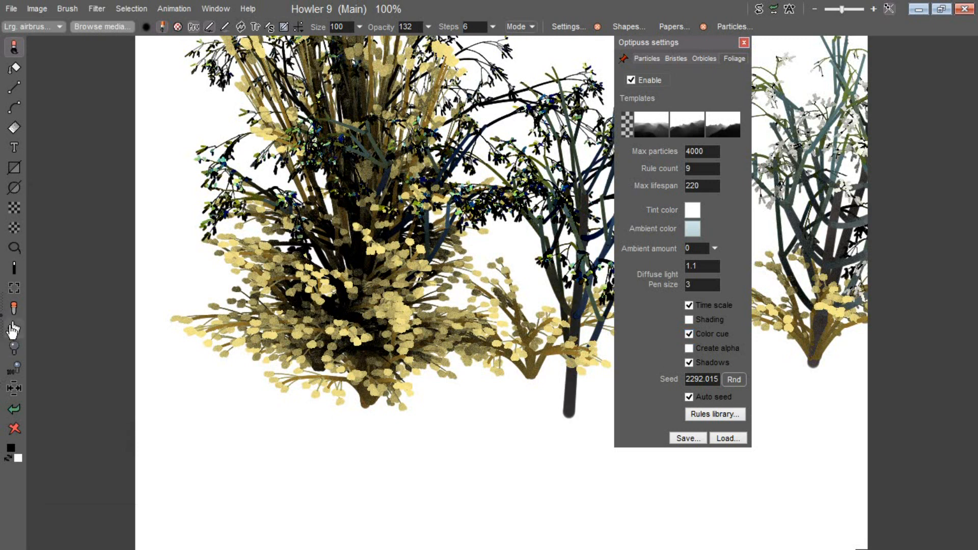
{"action": "left_click", "coordinate": [2, 321]}
{"action": "left_click", "coordinate": [32, 133]}
{"action": "left_click_drag", "start_coordinate": [57, 175], "coordinate": [38, 153]}
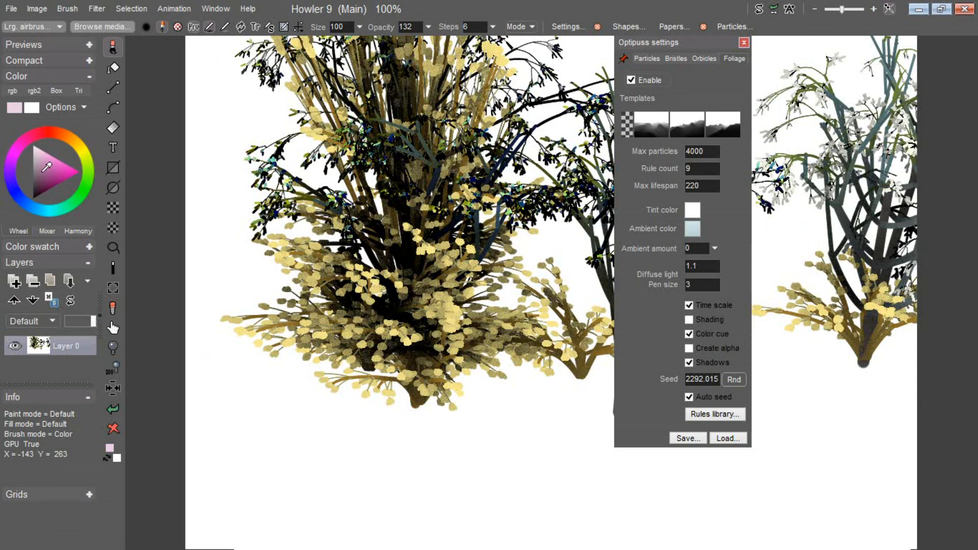
{"action": "left_click", "coordinate": [13, 193]}
{"action": "left_click", "coordinate": [50, 162]}
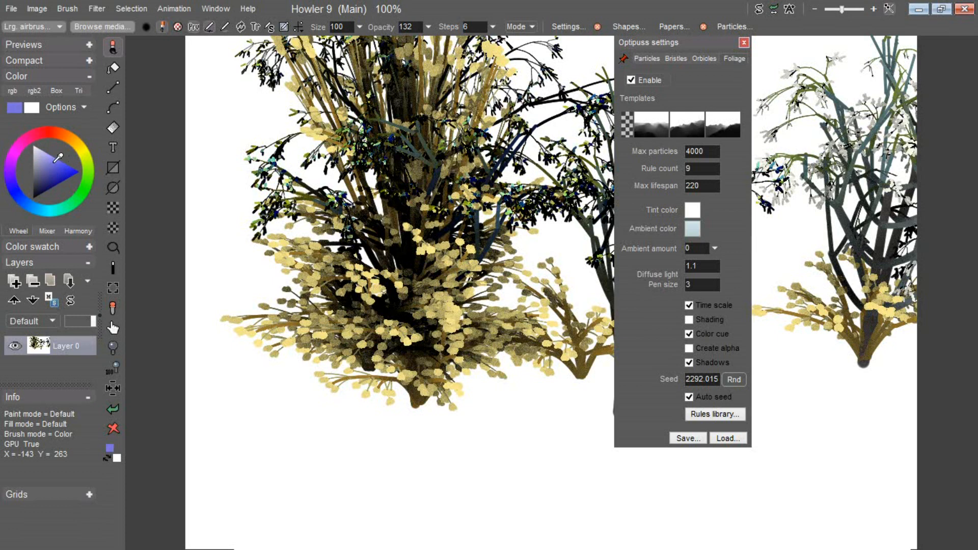
{"action": "left_click", "coordinate": [52, 159]}
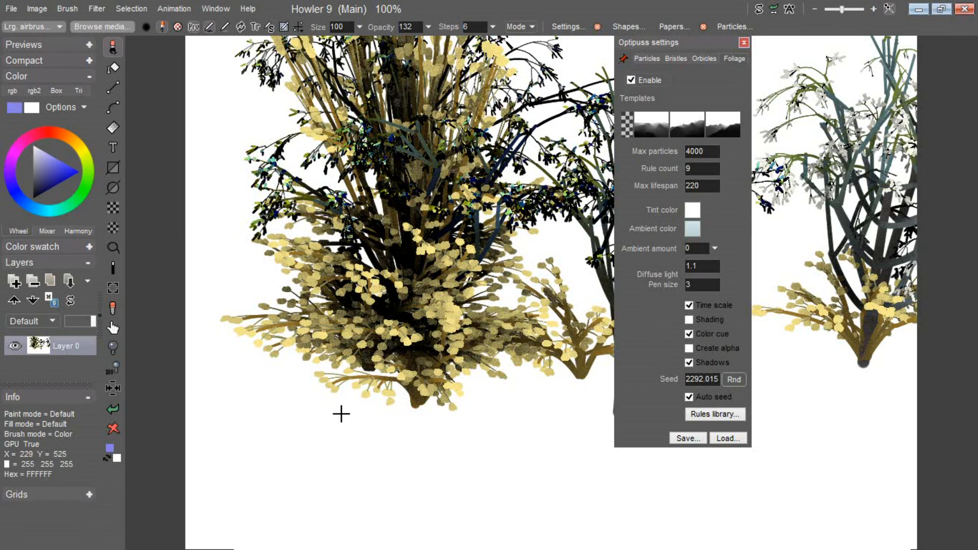
Step: Try Color cue with small trees at the lower left, then clear the canvas and paint two large violet-blue trees
{"action": "left_click", "coordinate": [305, 451]}
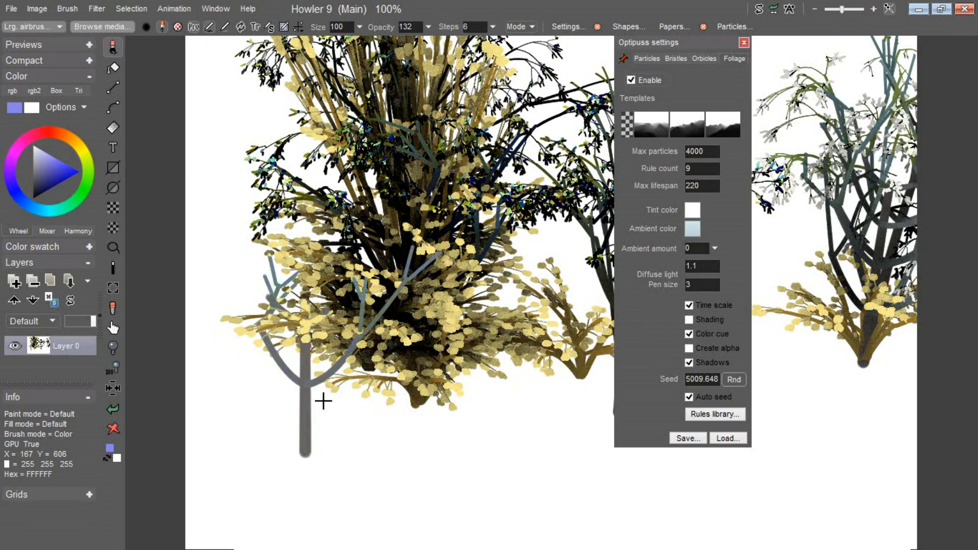
{"action": "left_click", "coordinate": [284, 419]}
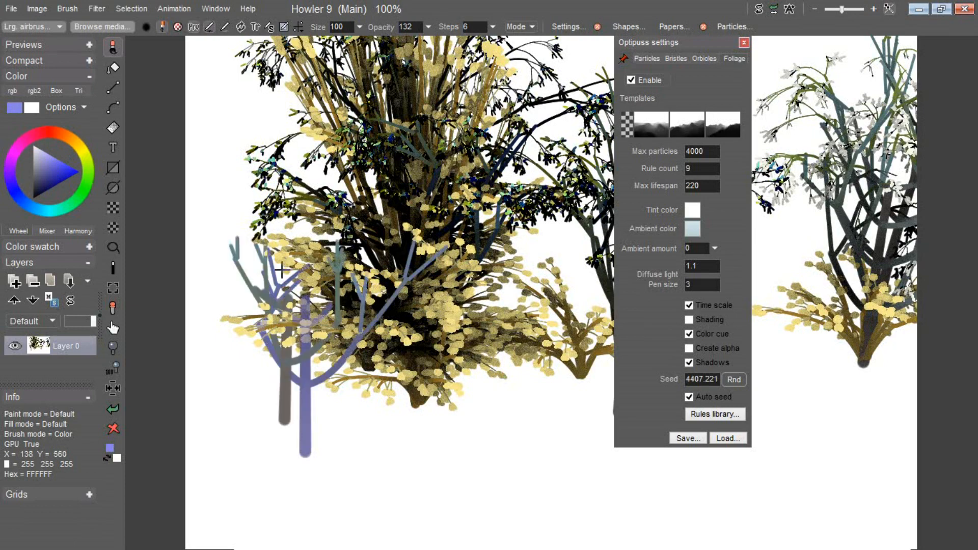
{"action": "left_click", "coordinate": [118, 429]}
{"action": "left_click", "coordinate": [363, 421]}
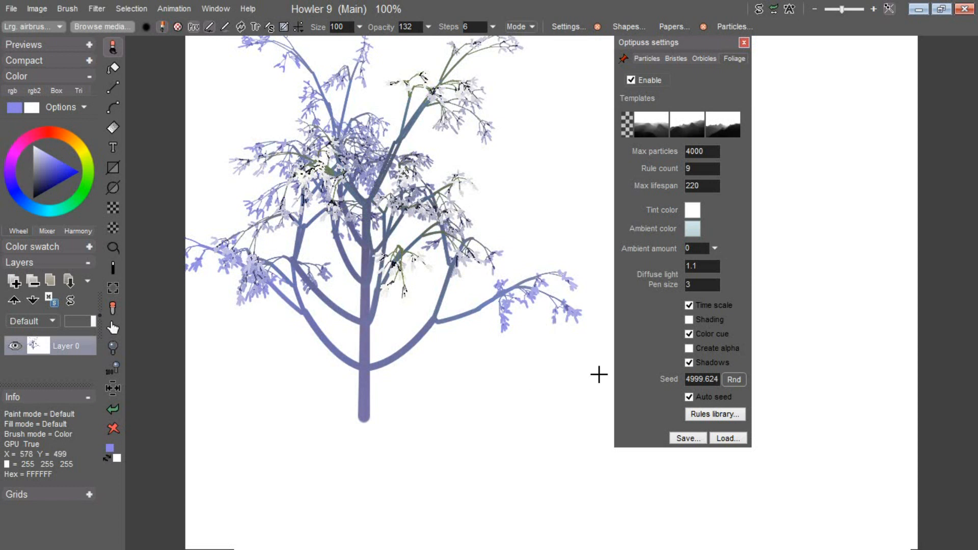
{"action": "left_click", "coordinate": [463, 467]}
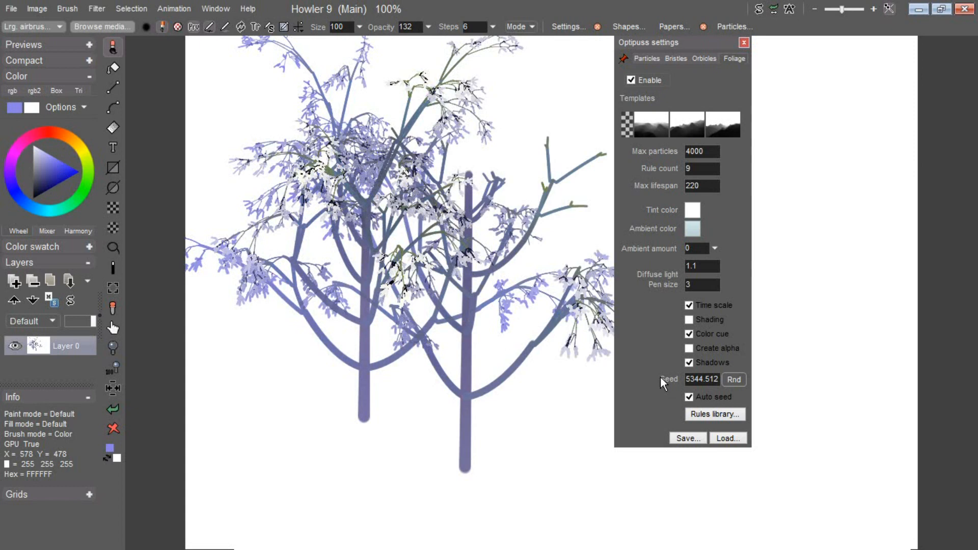
Step: Load the Classic 09.fol foliage preset and paint a tree with it on a cleared canvas
{"action": "left_click", "coordinate": [718, 414]}
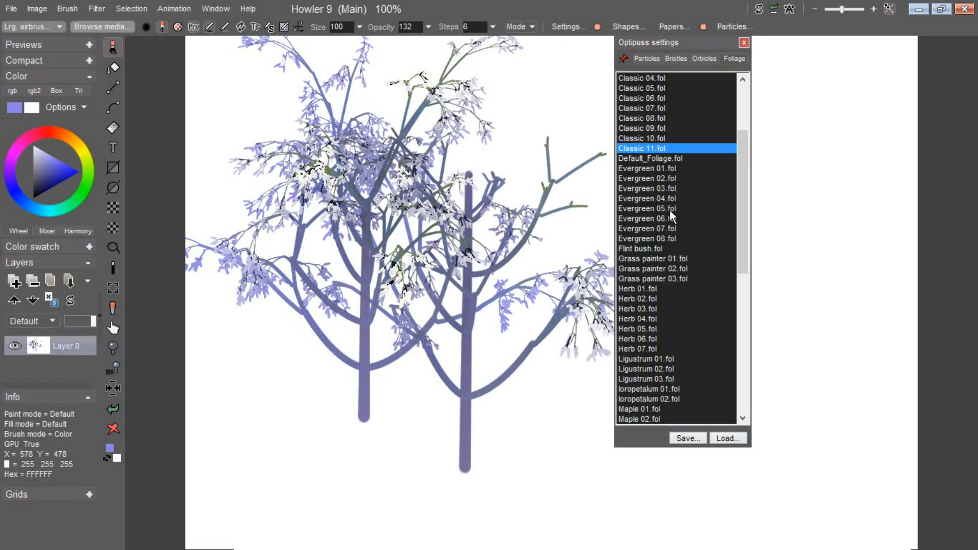
{"action": "left_click", "coordinate": [655, 132]}
{"action": "key", "text": "super+c"}
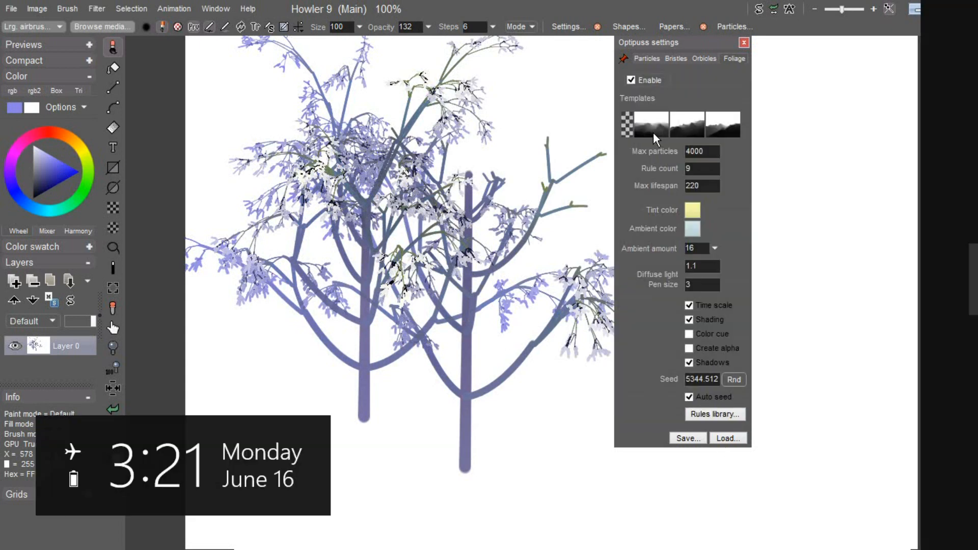
{"action": "left_click", "coordinate": [139, 393]}
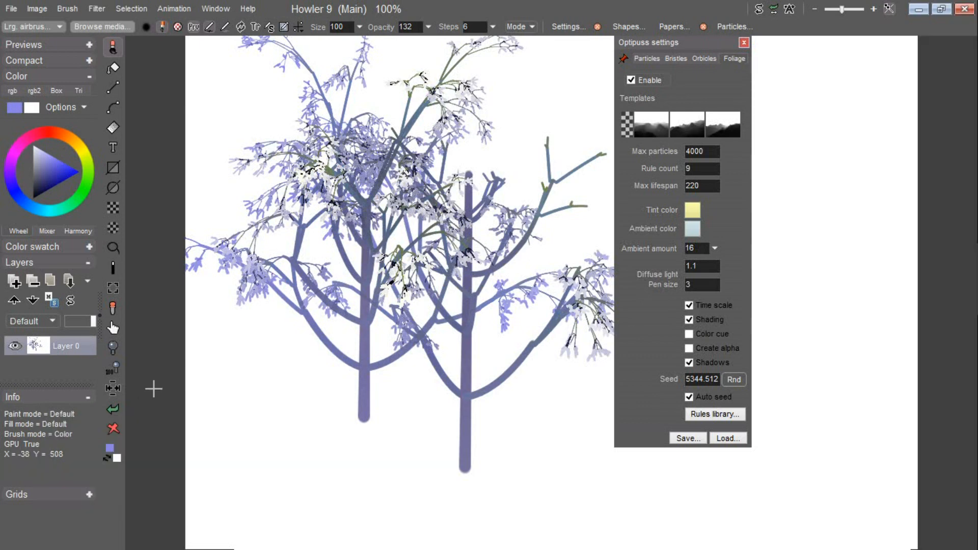
{"action": "left_click", "coordinate": [113, 429]}
{"action": "left_click_drag", "start_coordinate": [365, 426], "coordinate": [384, 235]}
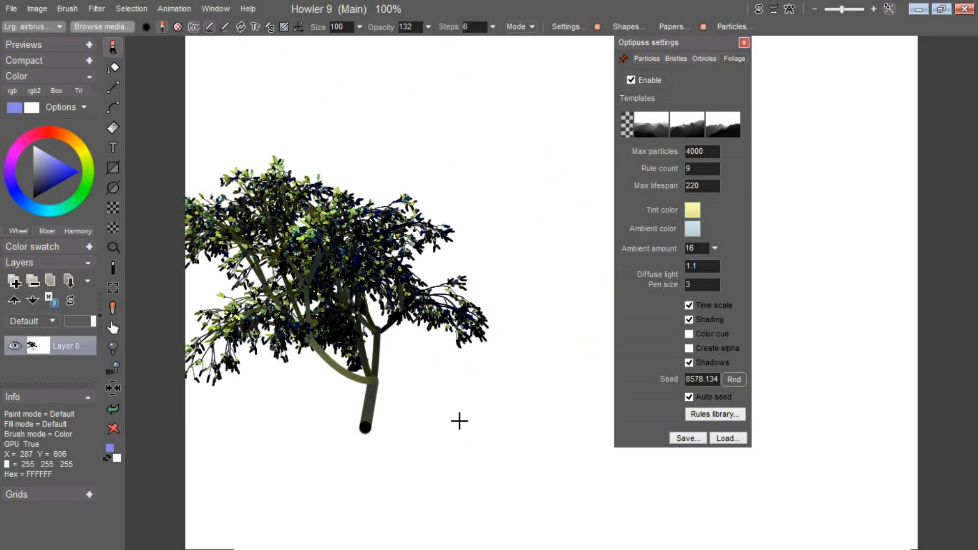
Step: Enable Color cue alongside Shading, paint a second tree to the right of the first, and clear the canvas
{"action": "left_click", "coordinate": [688, 333]}
{"action": "left_click_drag", "start_coordinate": [543, 332], "coordinate": [559, 161]}
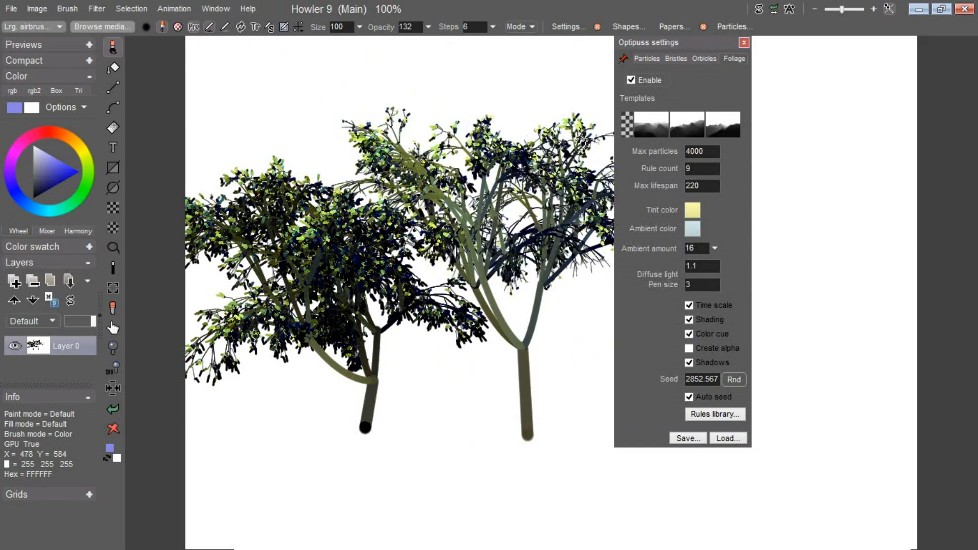
{"action": "left_click", "coordinate": [114, 429]}
Step: Paint a color-cued tree in the upper middle of the canvas, then replace it with one rising from the lower-left corner
{"action": "left_click", "coordinate": [403, 394]}
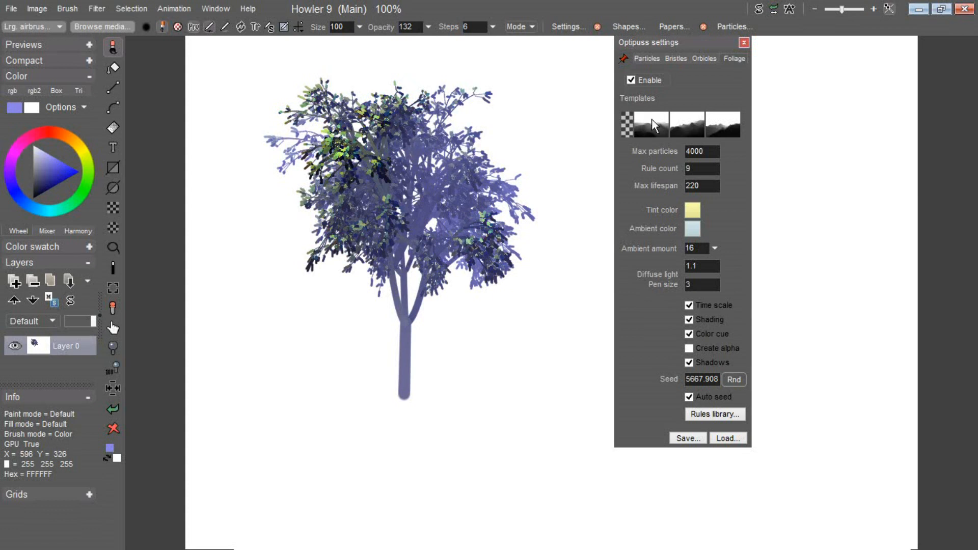
{"action": "left_click", "coordinate": [118, 434]}
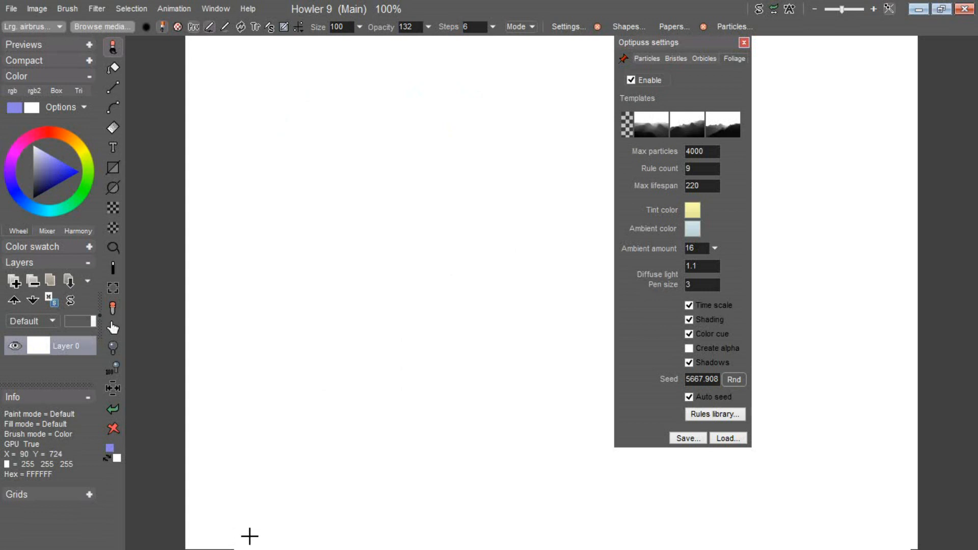
{"action": "left_click_drag", "start_coordinate": [249, 536], "coordinate": [288, 244]}
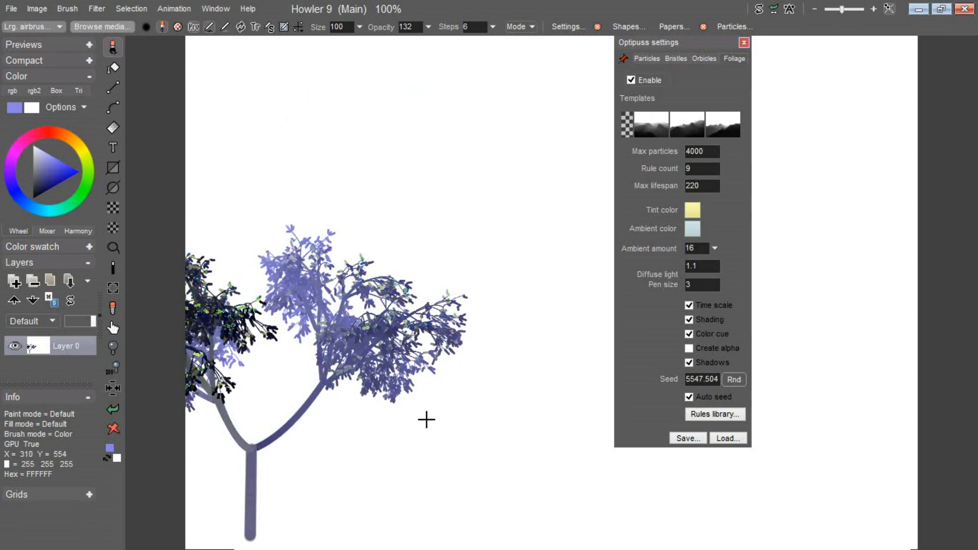
Step: Paint six color-cued trees across the middle and right of the canvas, moving the Optipuss settings window out of the way
{"action": "left_click_drag", "start_coordinate": [512, 336], "coordinate": [522, 293]}
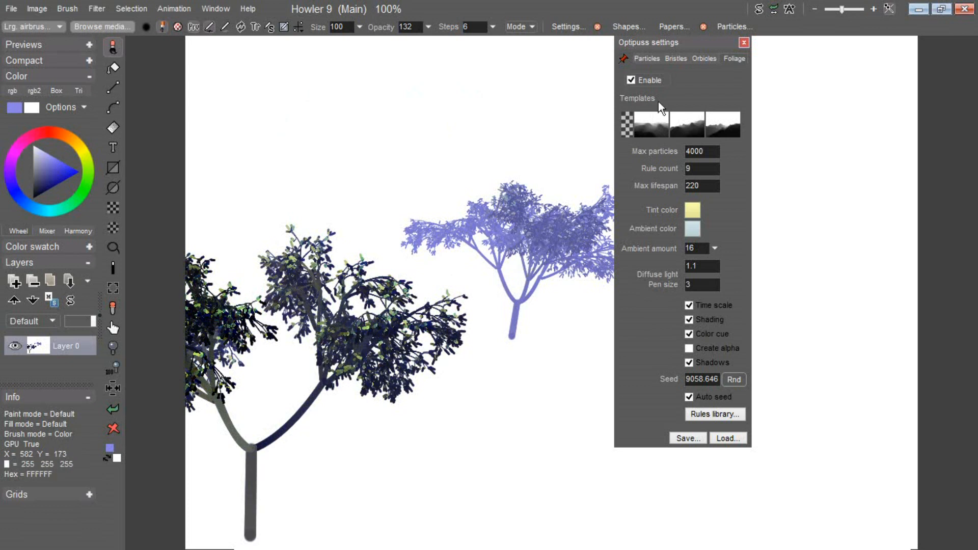
{"action": "left_click_drag", "start_coordinate": [704, 43], "coordinate": [882, 41]}
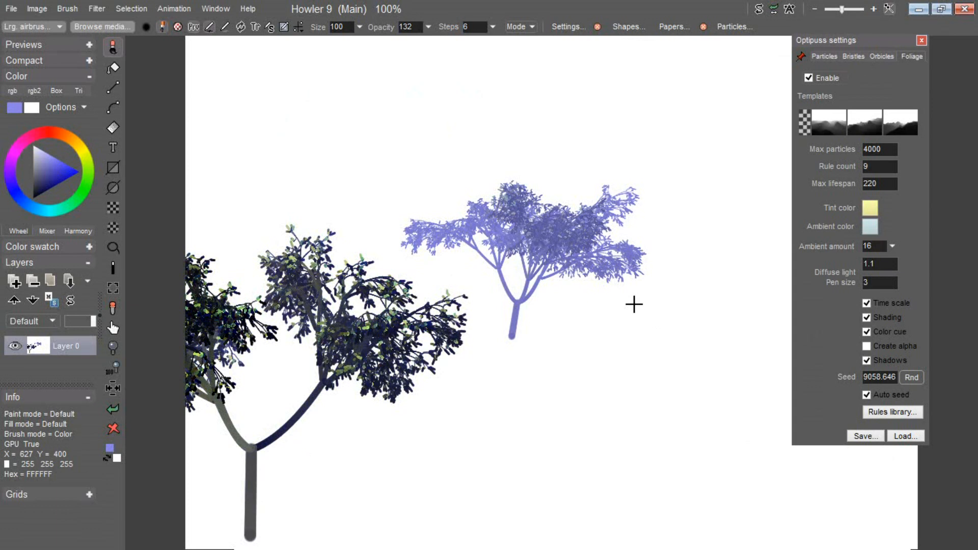
{"action": "left_click", "coordinate": [659, 330]}
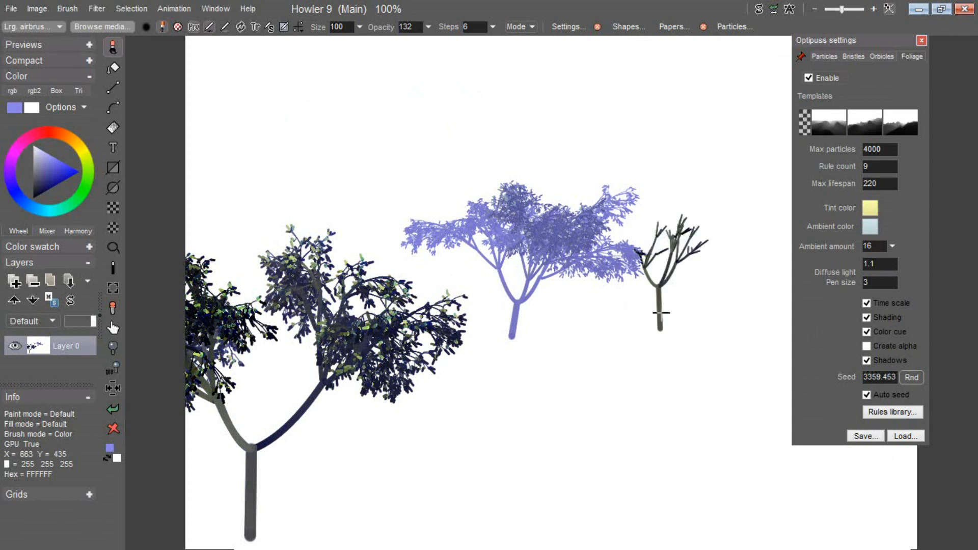
{"action": "left_click", "coordinate": [608, 303]}
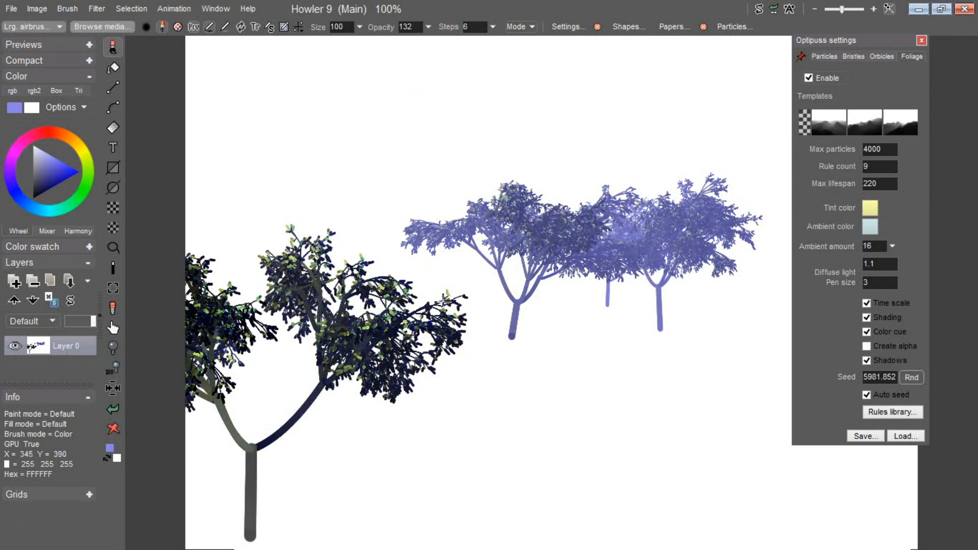
{"action": "left_click", "coordinate": [462, 313]}
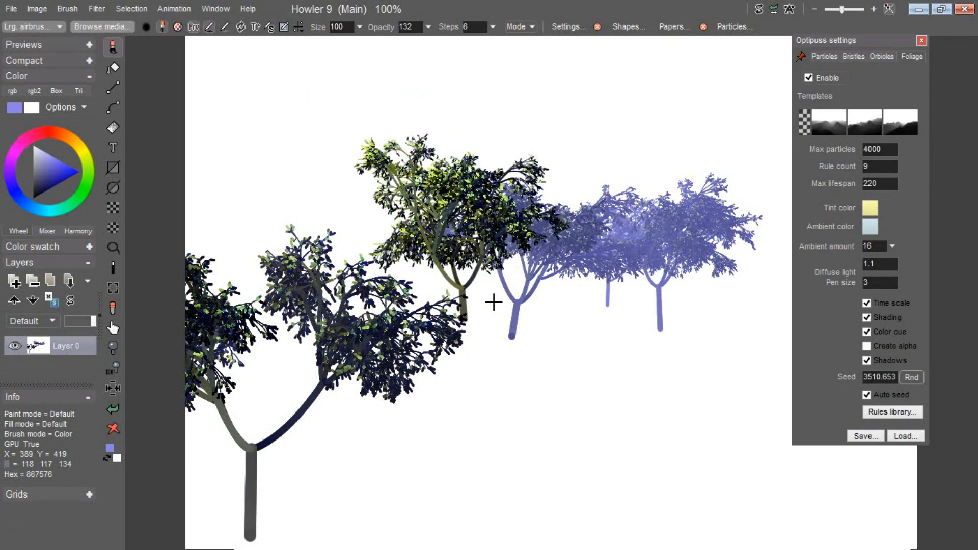
{"action": "left_click", "coordinate": [721, 292]}
{"action": "left_click", "coordinate": [693, 288]}
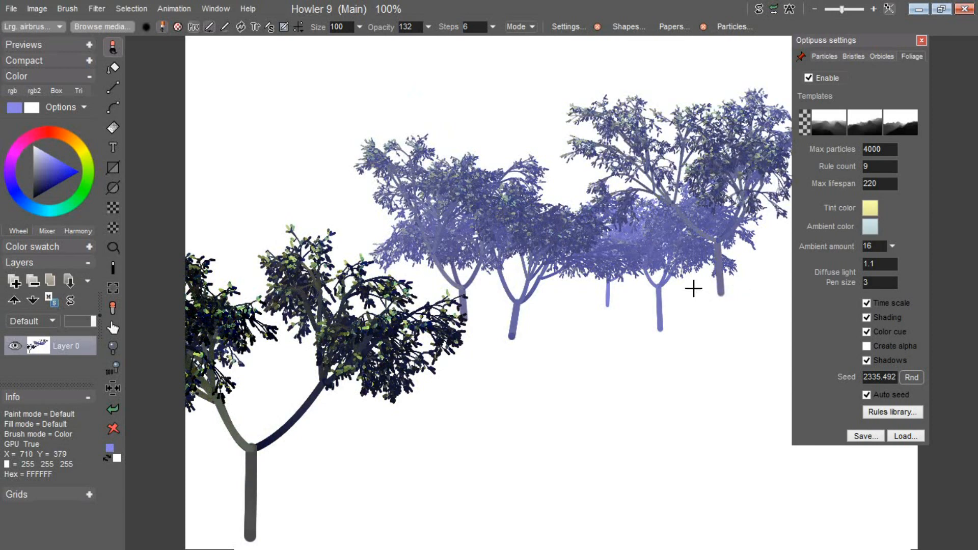
Step: Paint another tree left of the middle group and a few small distant trees near the canvas's left edge
{"action": "left_click", "coordinate": [427, 280]}
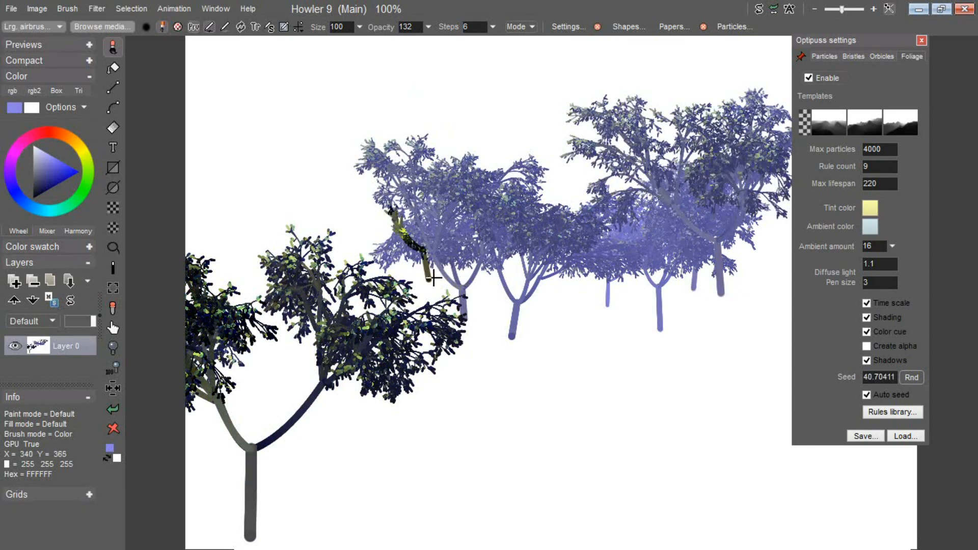
{"action": "left_click", "coordinate": [240, 254]}
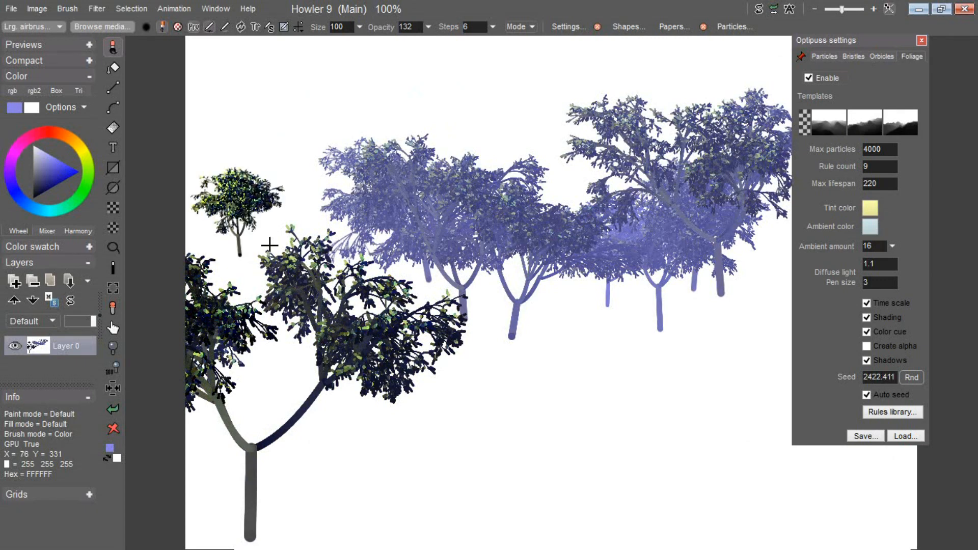
{"action": "left_click", "coordinate": [268, 239]}
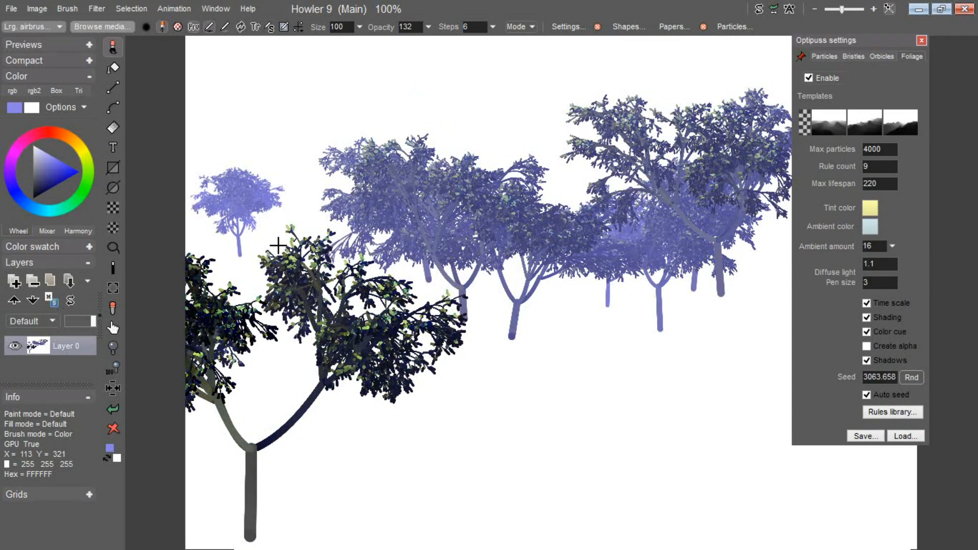
{"action": "left_click", "coordinate": [277, 248]}
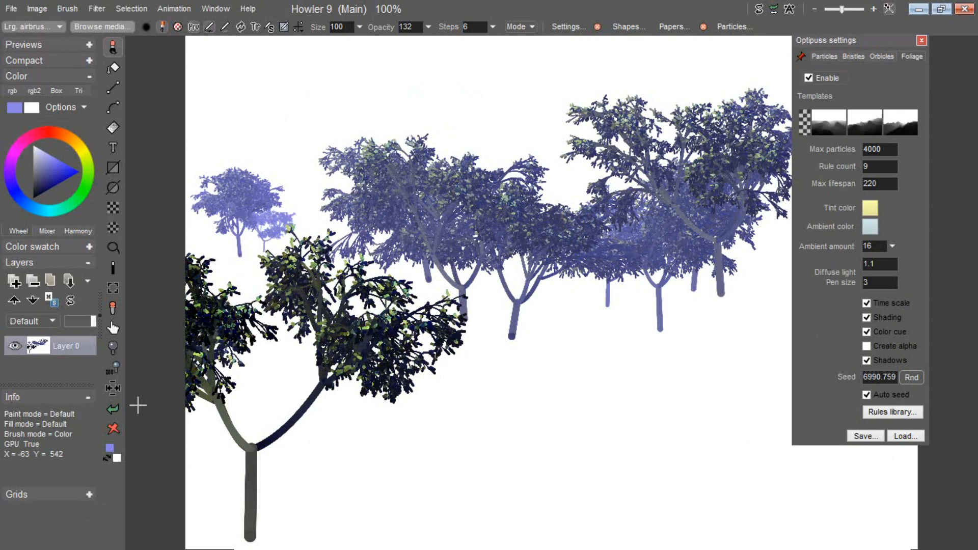
Step: Paint six large overlapping trees in the lower-left and center foreground of the canvas
{"action": "left_click_drag", "start_coordinate": [112, 327], "coordinate": [484, 205]}
{"action": "left_click_drag", "start_coordinate": [114, 327], "coordinate": [5, 6]}
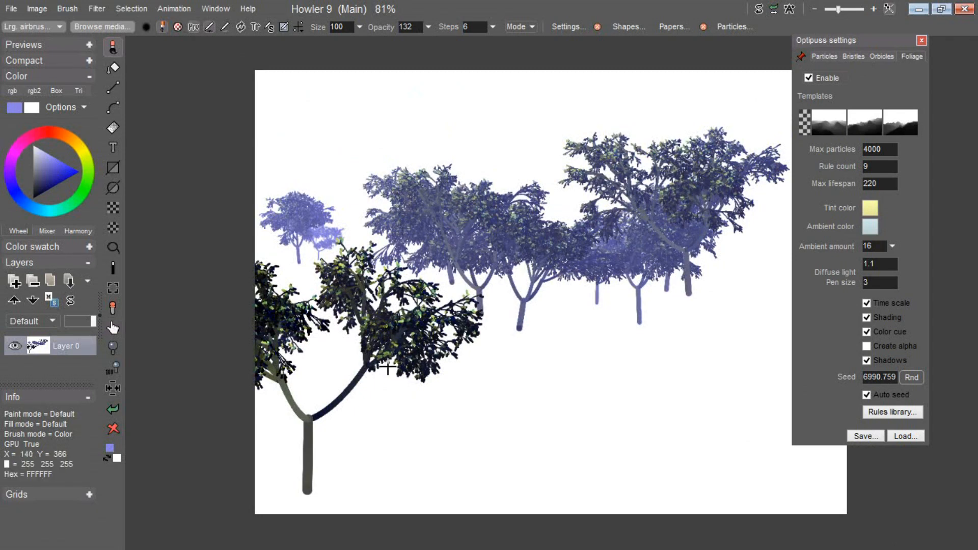
{"action": "left_click", "coordinate": [460, 506]}
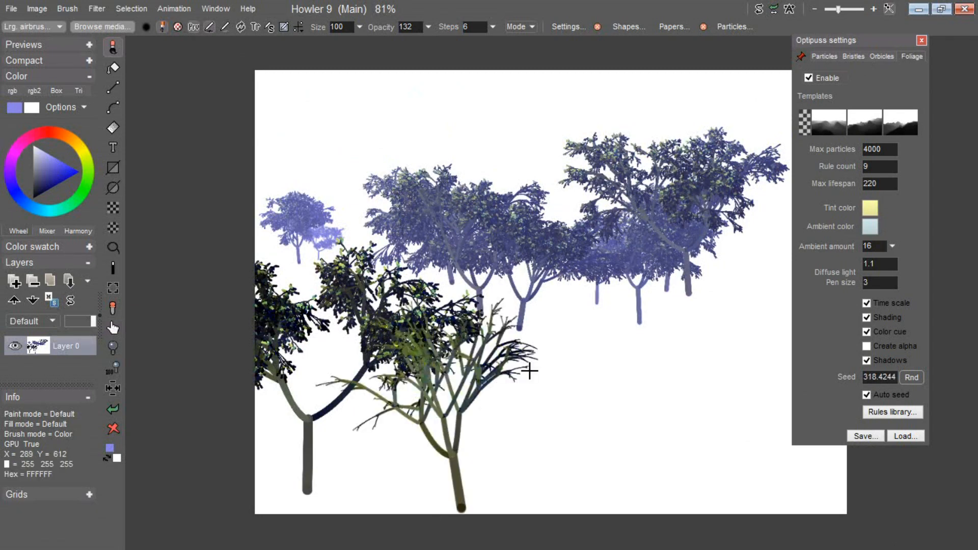
{"action": "left_click", "coordinate": [582, 513]}
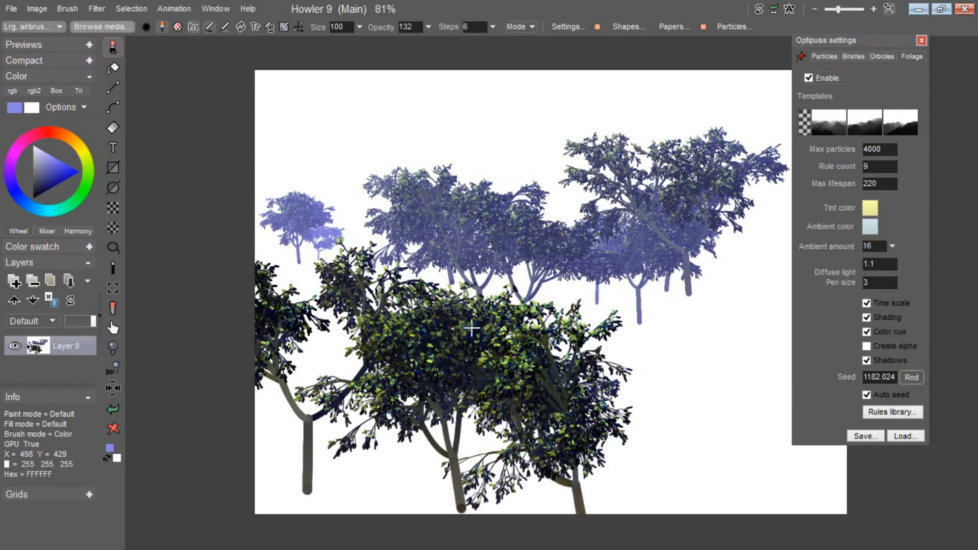
{"action": "left_click", "coordinate": [583, 443]}
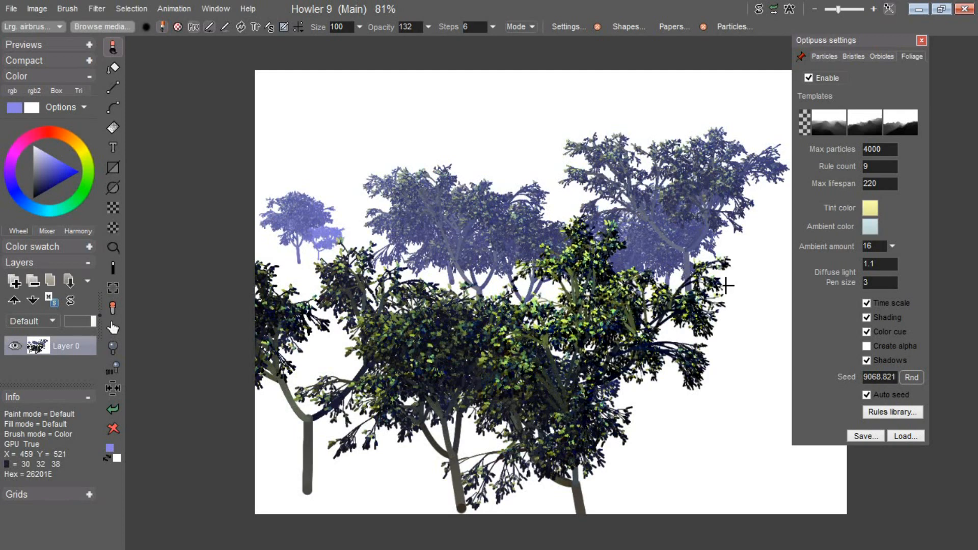
{"action": "left_click", "coordinate": [471, 368]}
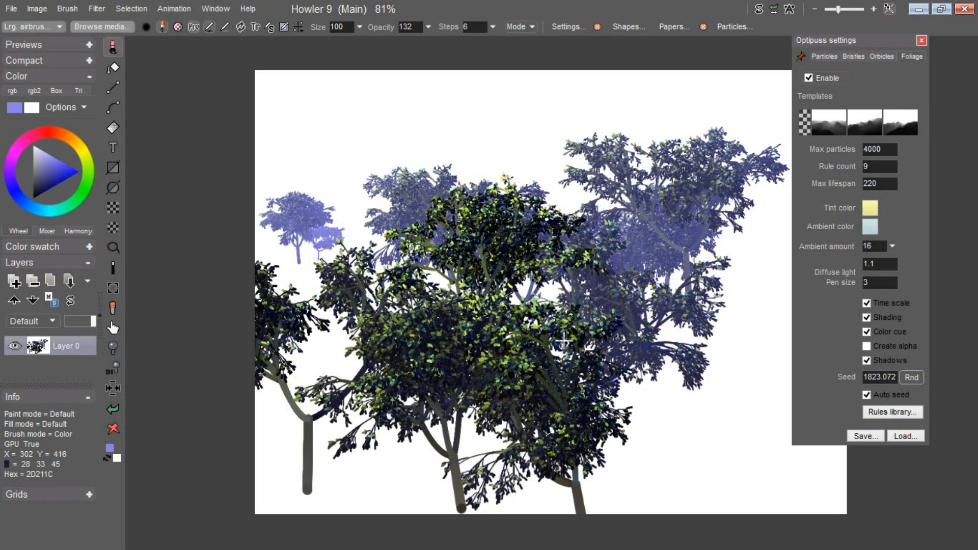
{"action": "left_click", "coordinate": [411, 378]}
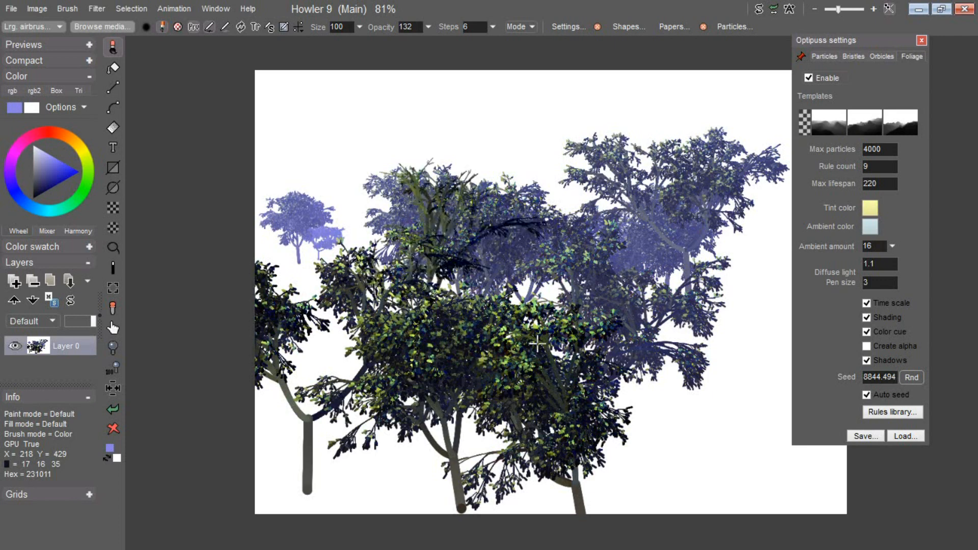
{"action": "left_click", "coordinate": [411, 465]}
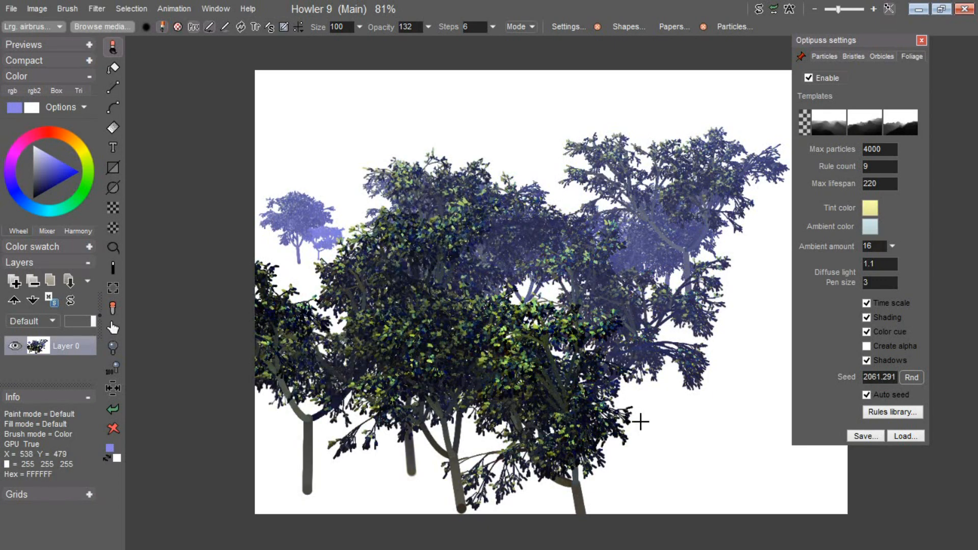
Step: Fill in the background with a tree near the right edge and several smaller ones on the left side
{"action": "left_click", "coordinate": [760, 315]}
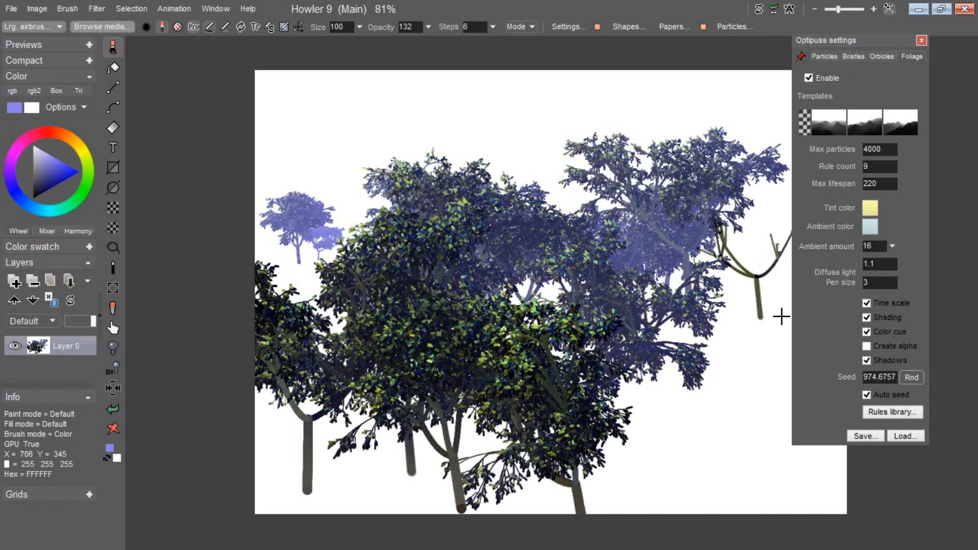
{"action": "left_click", "coordinate": [284, 266]}
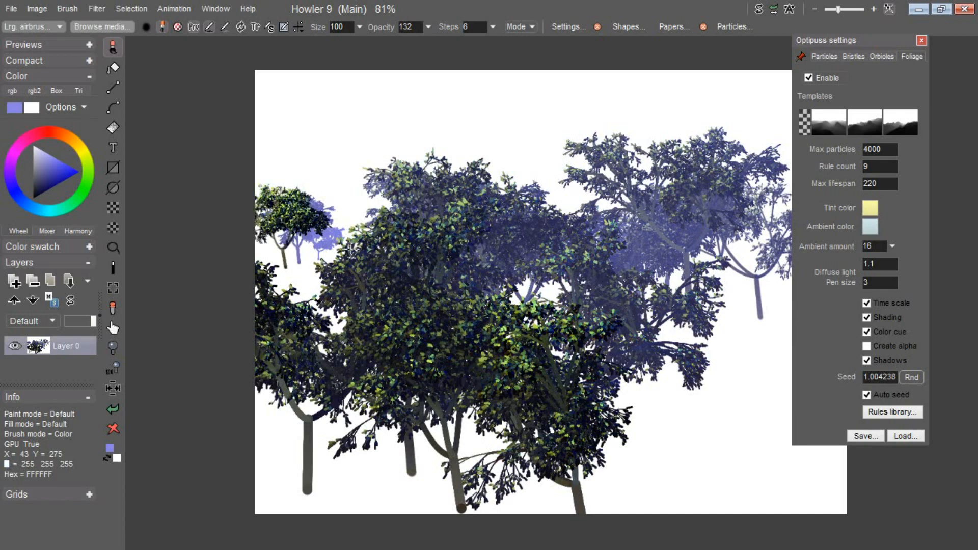
{"action": "left_click", "coordinate": [308, 271]}
{"action": "left_click", "coordinate": [311, 275]}
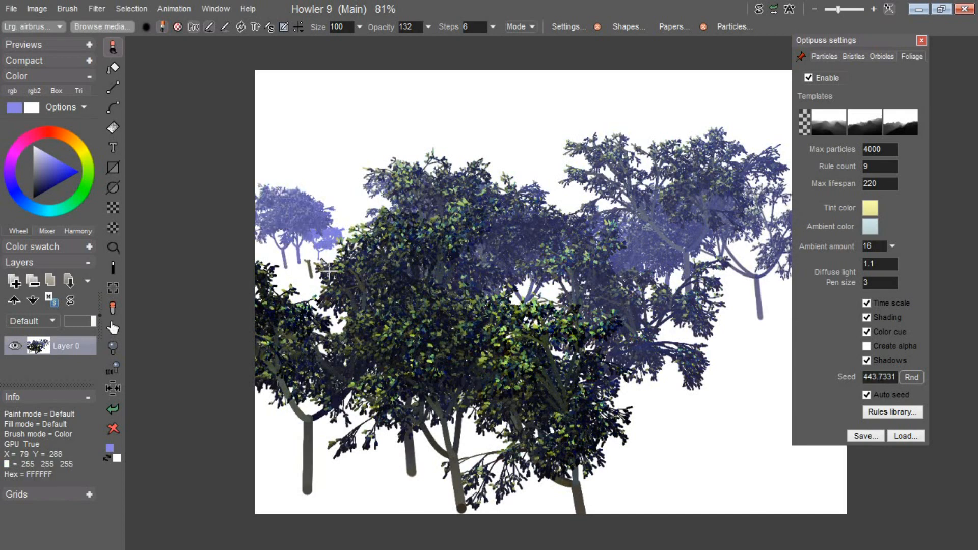
{"action": "left_click", "coordinate": [401, 265]}
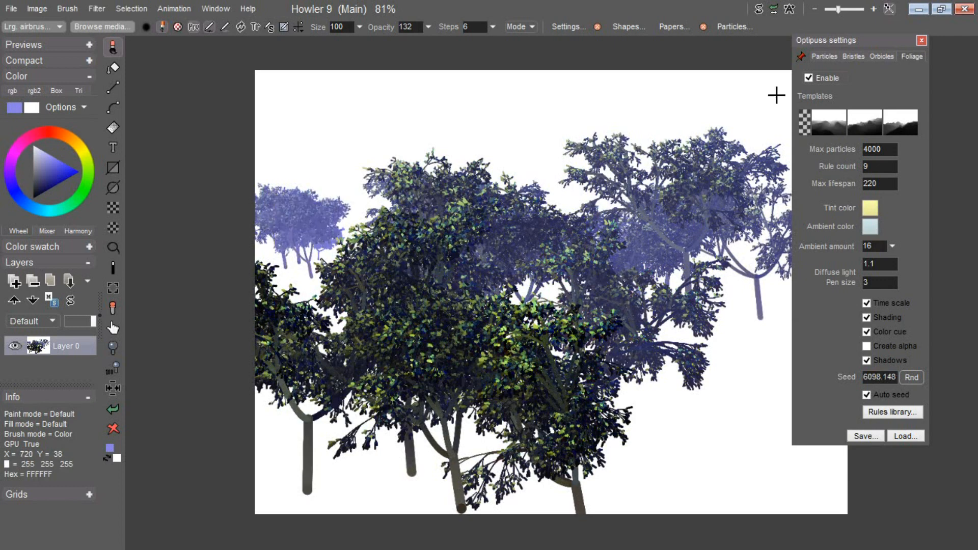
Step: Move the Optipuss settings window clear of the canvas and paint trees down its right side, from the background to the bottom foreground
{"action": "left_click_drag", "start_coordinate": [848, 40], "coordinate": [917, 39]}
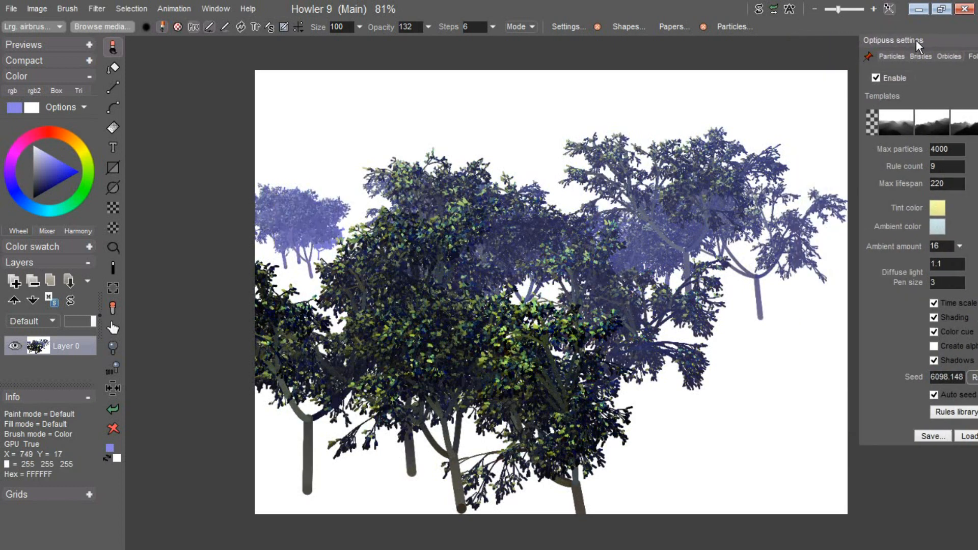
{"action": "left_click", "coordinate": [810, 316]}
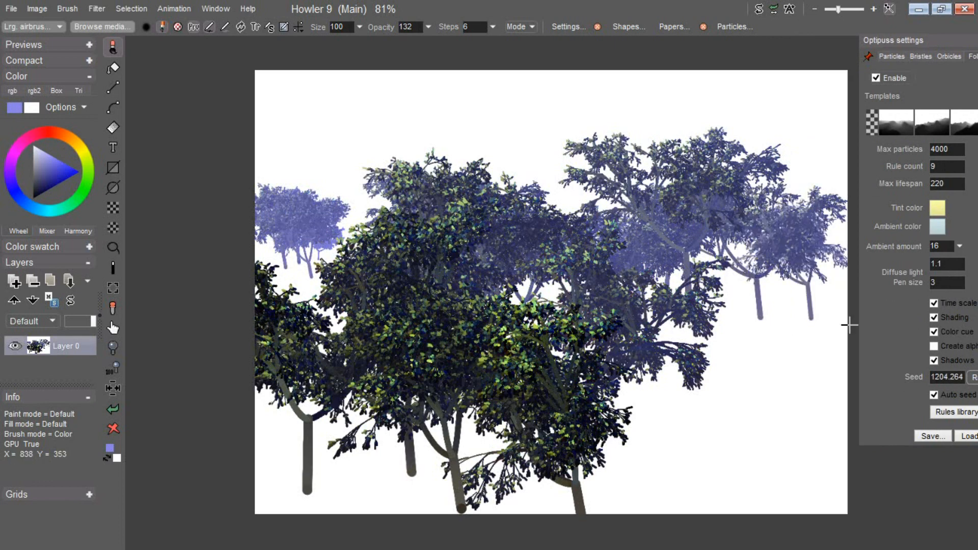
{"action": "left_click", "coordinate": [829, 339]}
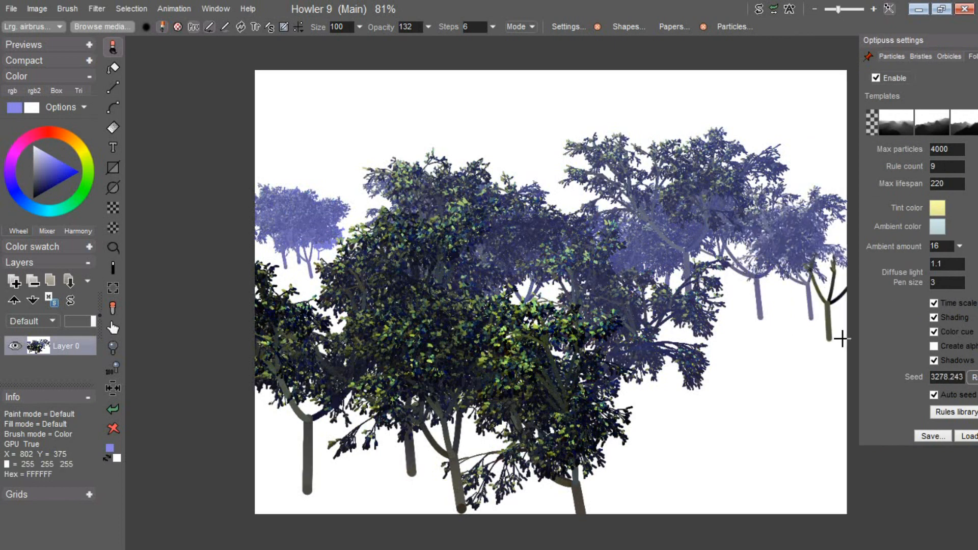
{"action": "left_click", "coordinate": [761, 378]}
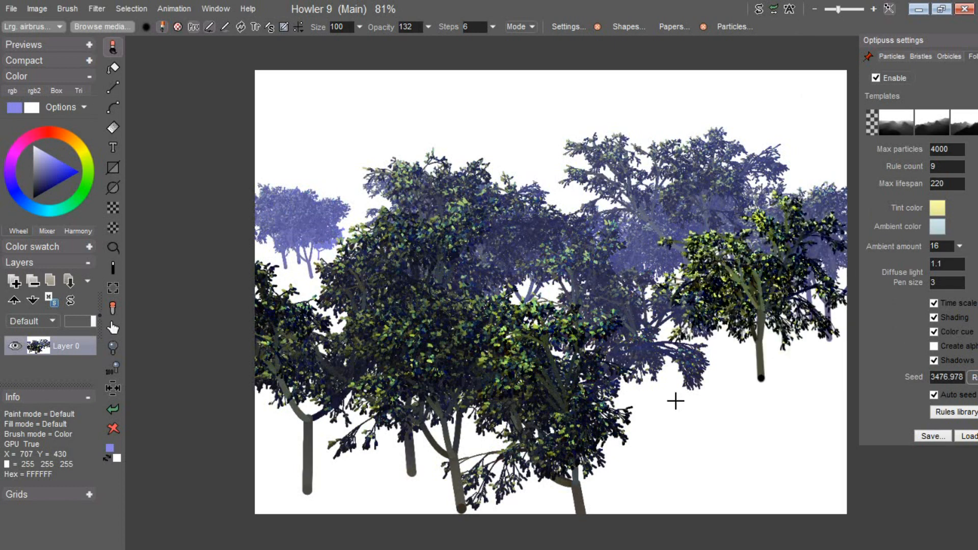
{"action": "left_click", "coordinate": [708, 465]}
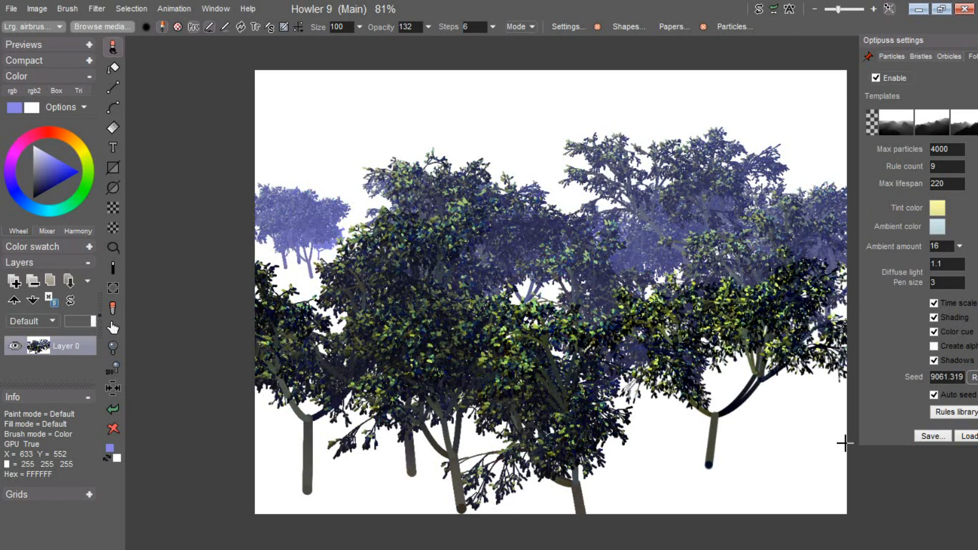
{"action": "left_click", "coordinate": [810, 476]}
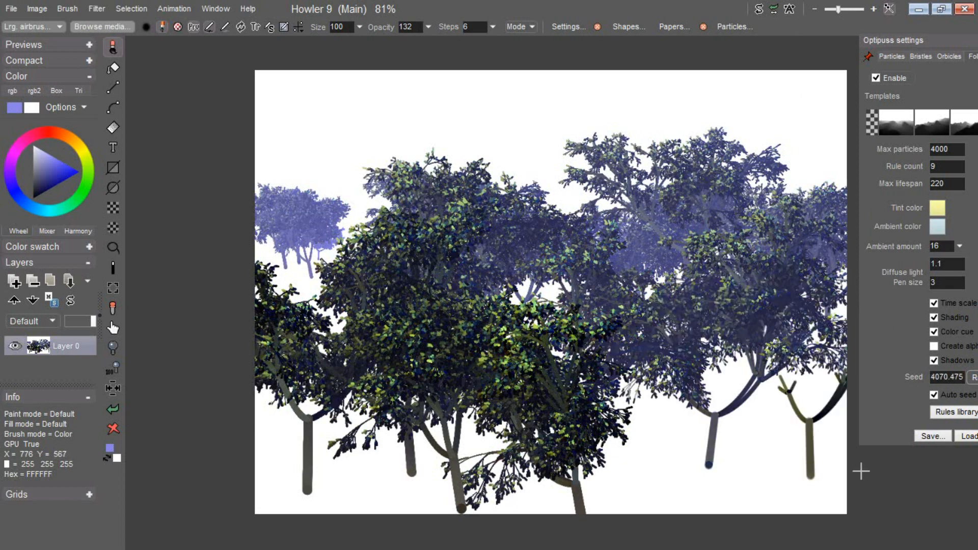
{"action": "key", "text": "super+c"}
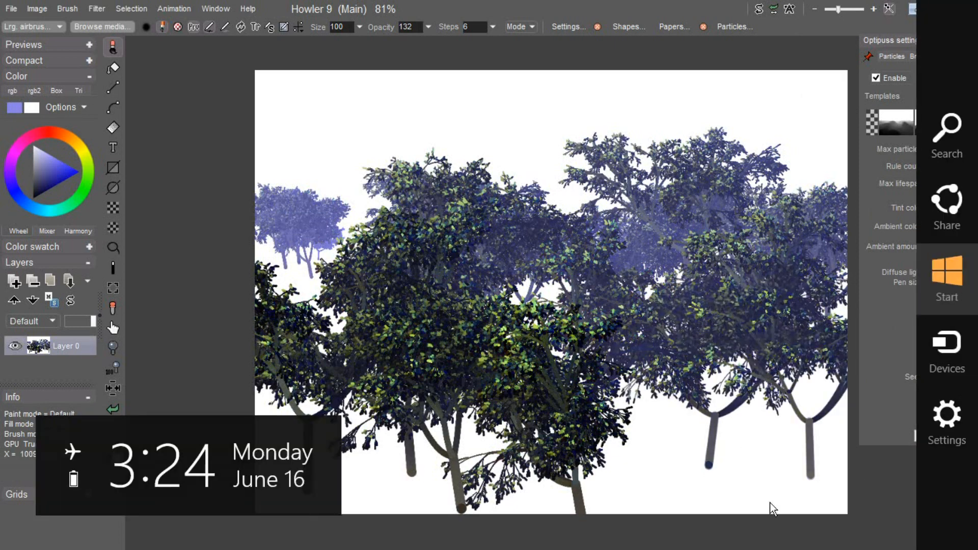
{"action": "left_click", "coordinate": [747, 512]}
{"action": "left_click", "coordinate": [746, 511]}
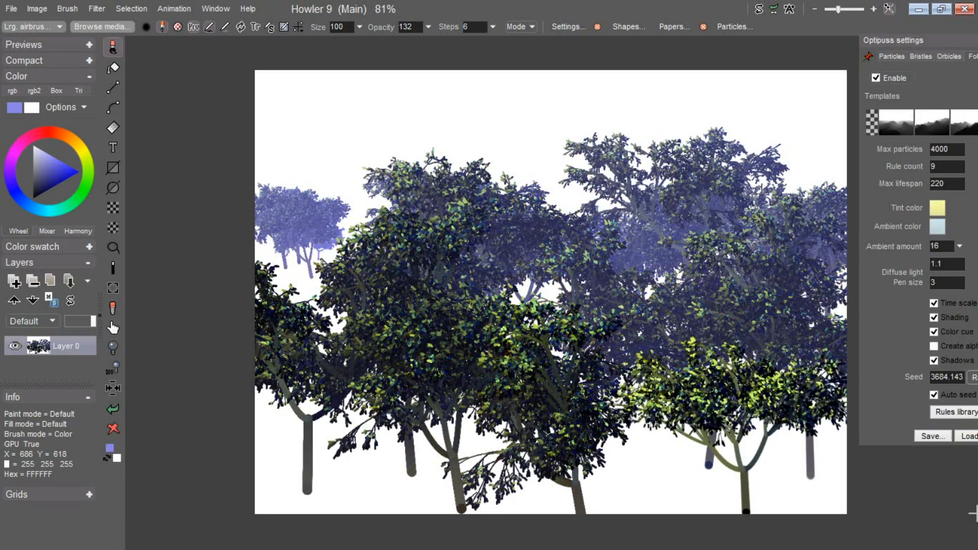
Step: Bring the Optipuss settings window fully into view and inspect rule 1 in the Foliage rules library, then close the library
{"action": "left_click_drag", "start_coordinate": [946, 41], "coordinate": [870, 38]}
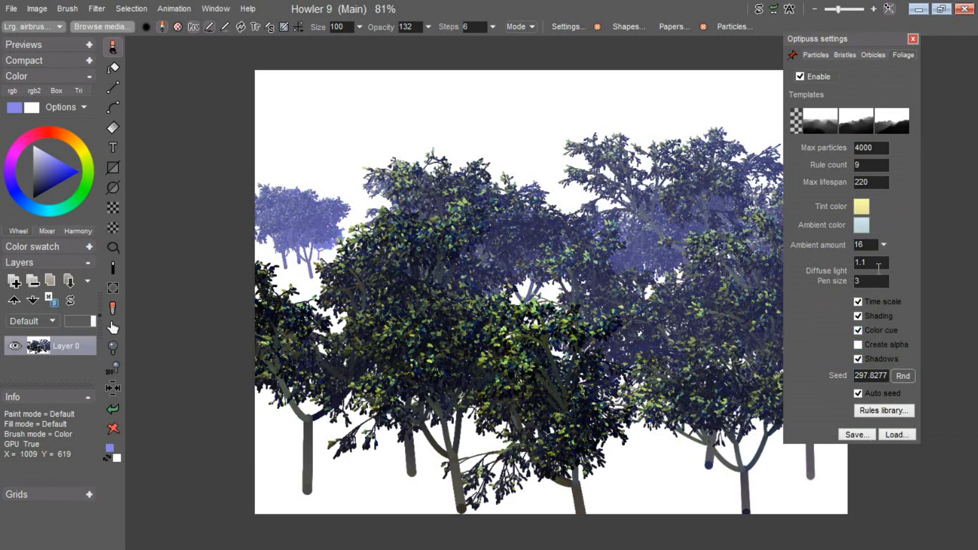
{"action": "left_click", "coordinate": [885, 414]}
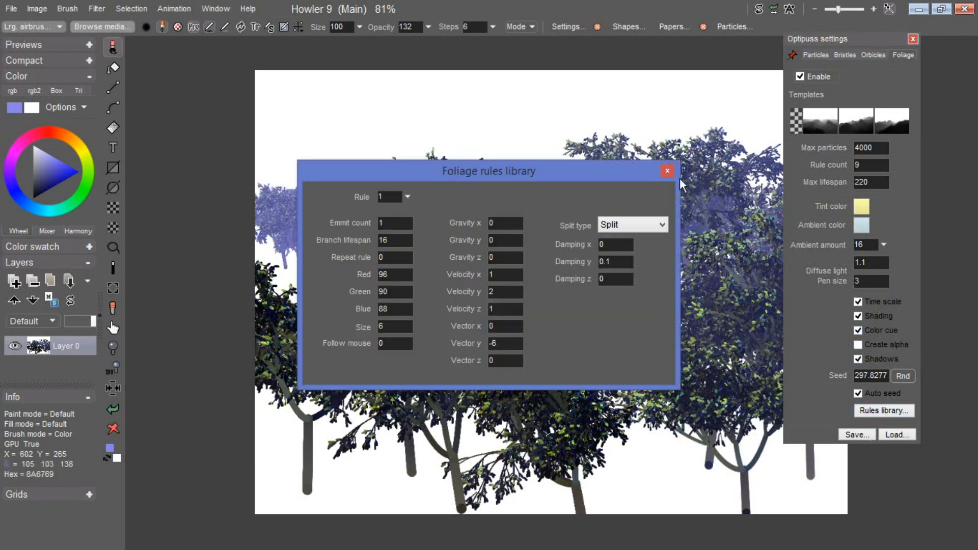
{"action": "left_click", "coordinate": [668, 172]}
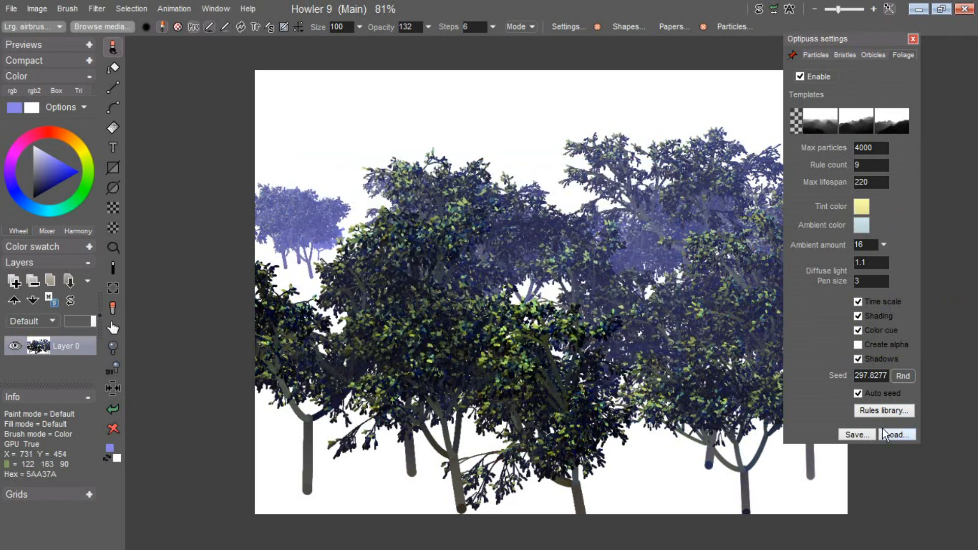
Step: Load the Grass painter 03.fol foliage preset and paint a clump of grass in the lower-left corner of the canvas
{"action": "left_click", "coordinate": [886, 434]}
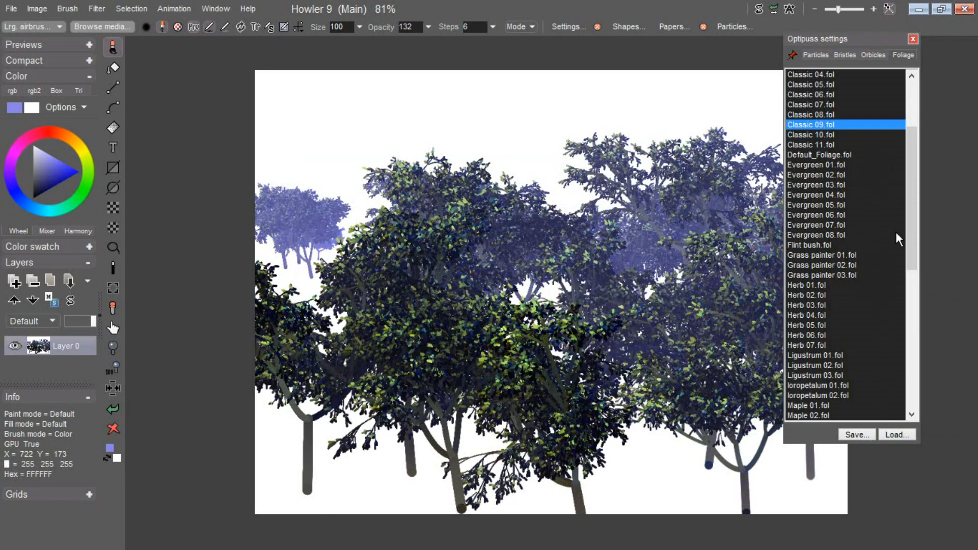
{"action": "left_click_drag", "start_coordinate": [916, 258], "coordinate": [900, 406]}
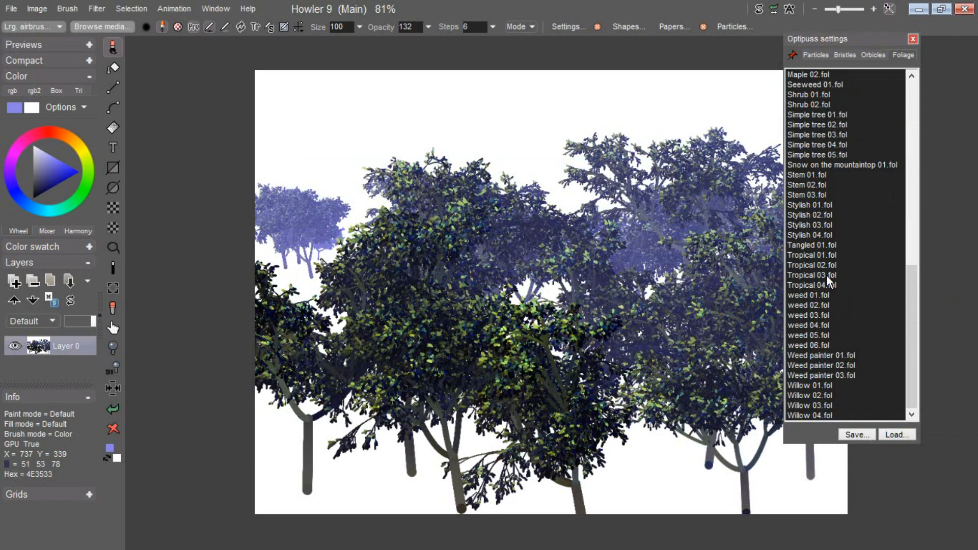
{"action": "scroll", "coordinate": [914, 255], "scroll_direction": "up", "scroll_amount": 11}
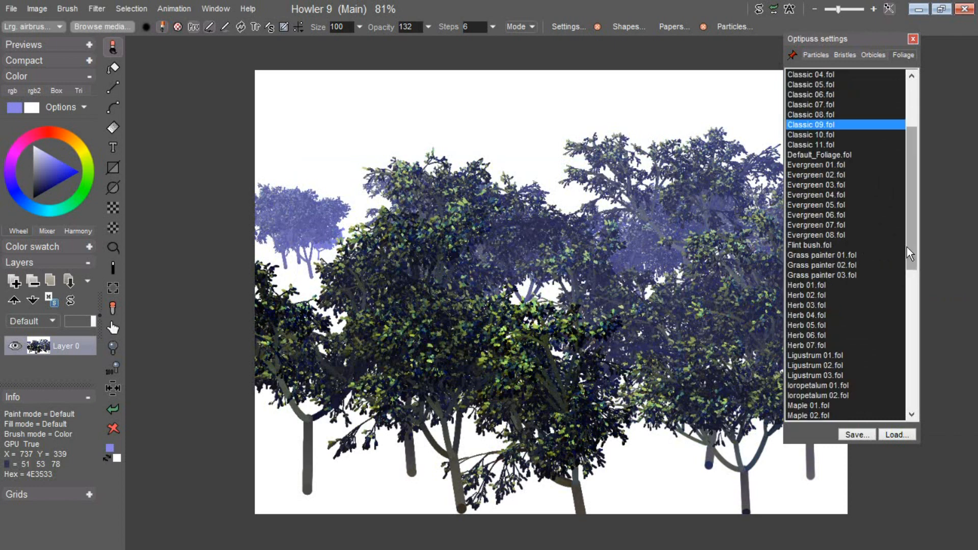
{"action": "double_click", "coordinate": [829, 274]}
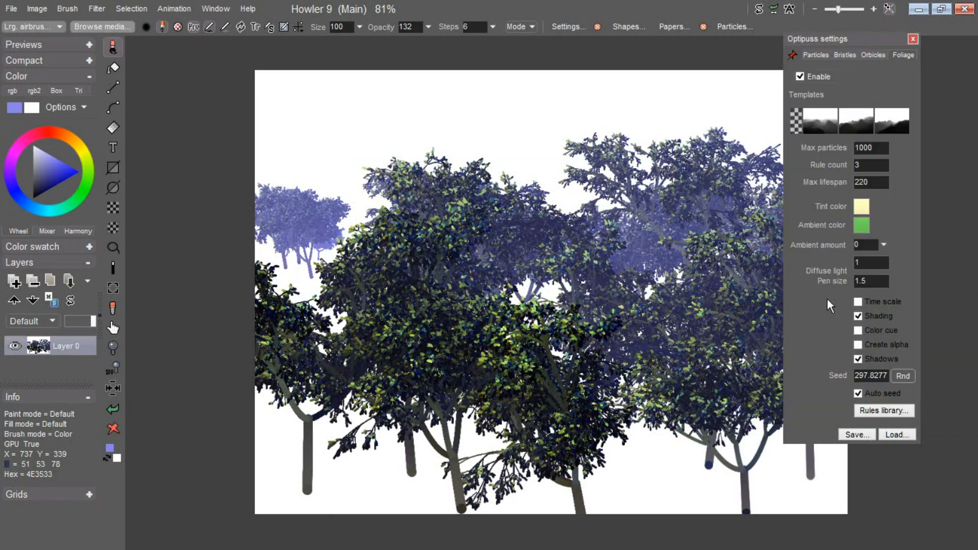
{"action": "left_click_drag", "start_coordinate": [281, 507], "coordinate": [278, 515]}
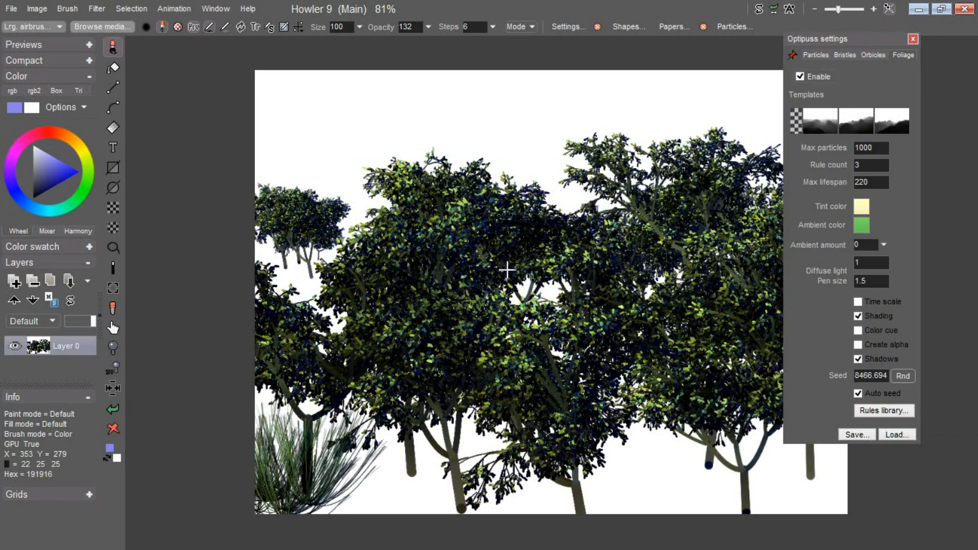
Step: Enable Color cue for the grass and paint another clump beside the first one in the lower-left foreground
{"action": "left_click", "coordinate": [858, 330]}
{"action": "key", "text": "super+c"}
{"action": "left_click", "coordinate": [384, 503]}
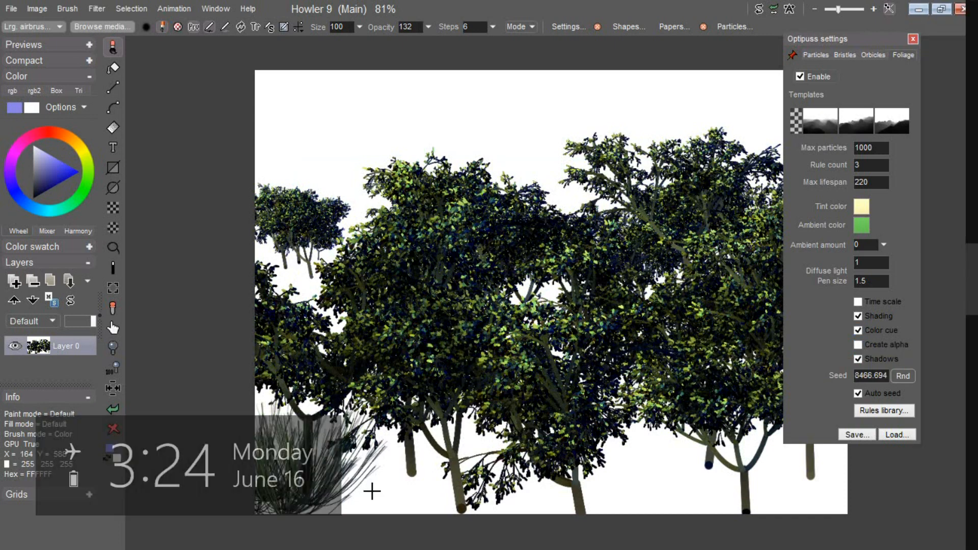
{"action": "left_click", "coordinate": [367, 507]}
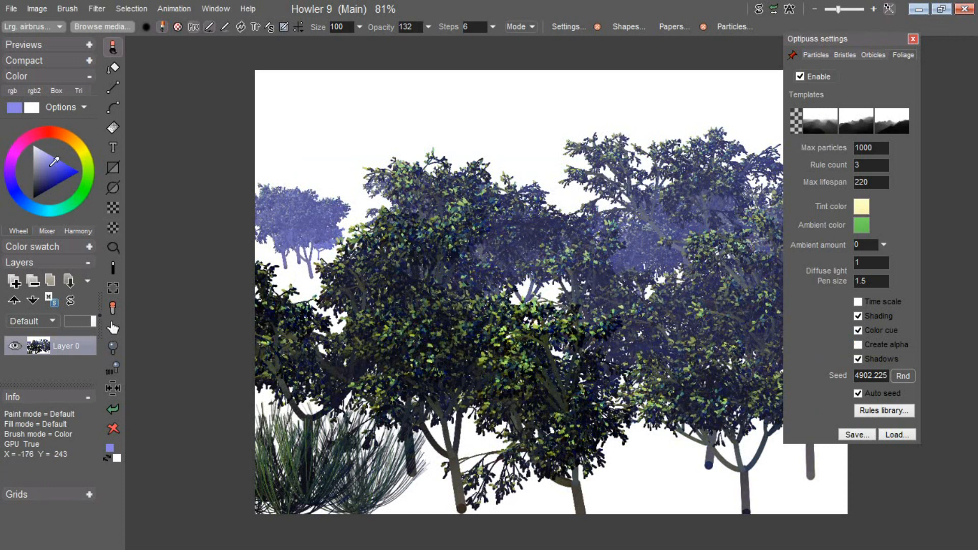
Step: Change the primary color to a near-white lavender and paint more grass along the lower-left foreground
{"action": "left_click_drag", "start_coordinate": [52, 152], "coordinate": [39, 139]}
{"action": "left_click_drag", "start_coordinate": [300, 505], "coordinate": [278, 510]}
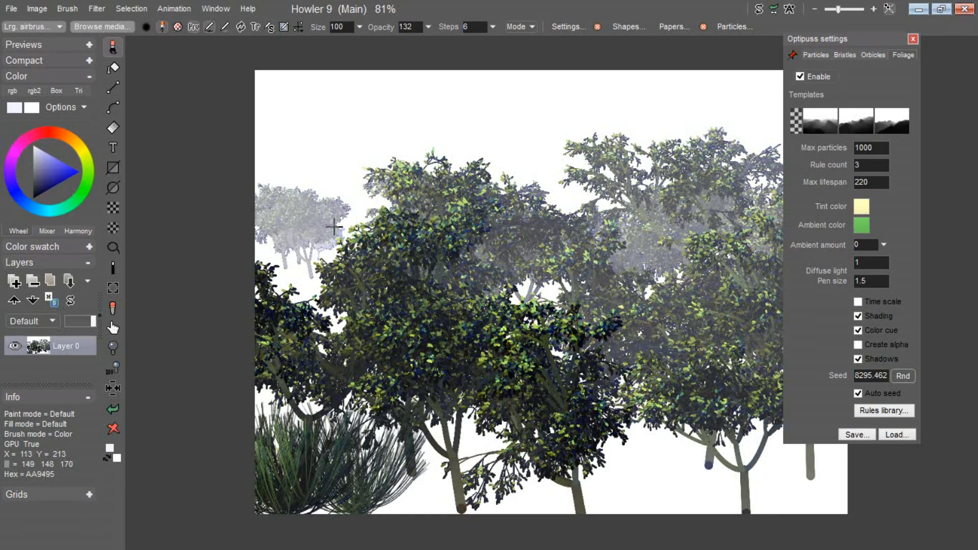
{"action": "left_click_drag", "start_coordinate": [419, 521], "coordinate": [413, 520]}
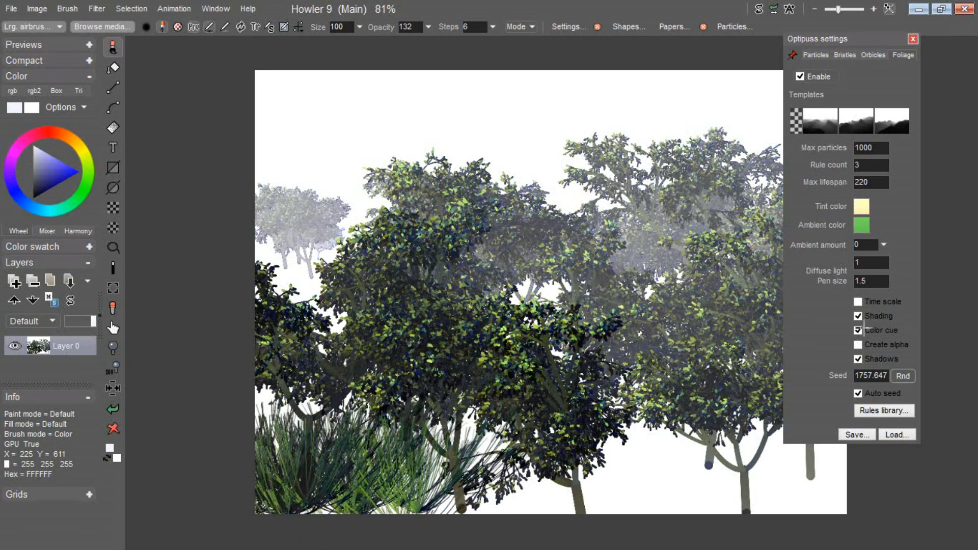
Step: Disable Shading for the foliage brush and set its pen size to 3
{"action": "left_click", "coordinate": [858, 316]}
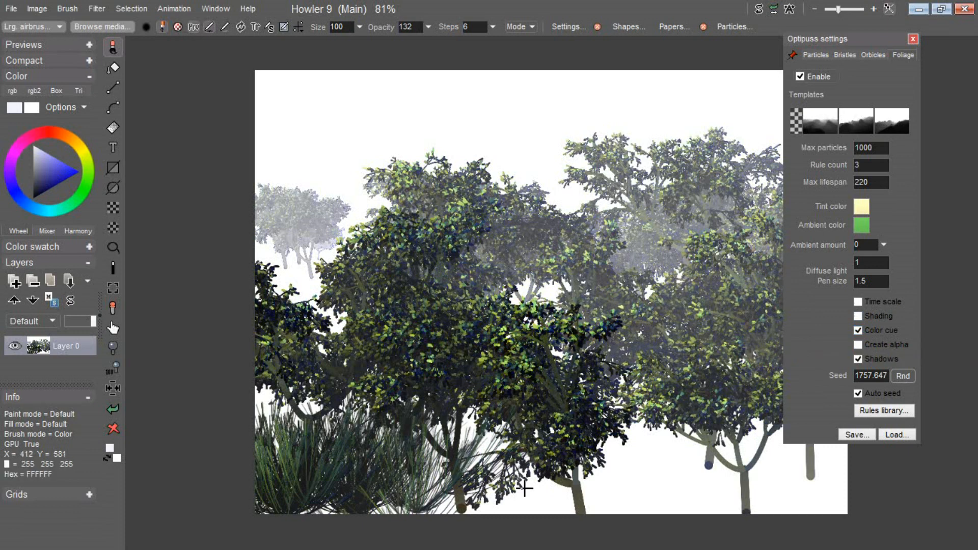
{"action": "left_click_drag", "start_coordinate": [877, 282], "coordinate": [747, 297]}
{"action": "type", "text": "3"}
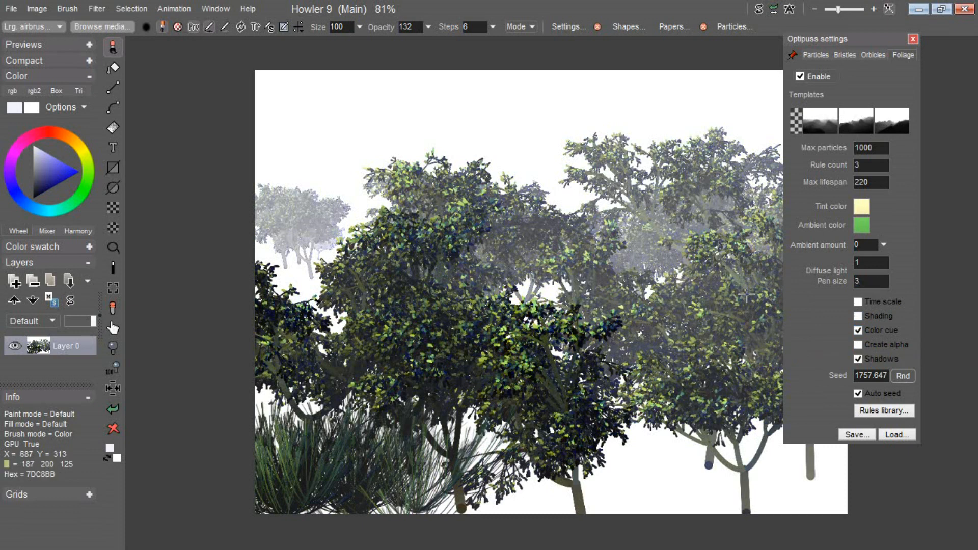
Step: Paint grass along the bottom foreground from left of center to the right edge of the canvas
{"action": "mouse_move", "coordinate": [405, 509]}
{"action": "left_mouse_down"}
{"action": "mouse_move", "coordinate": [550, 506]}
{"action": "mouse_move", "coordinate": [593, 518]}
{"action": "left_mouse_up"}
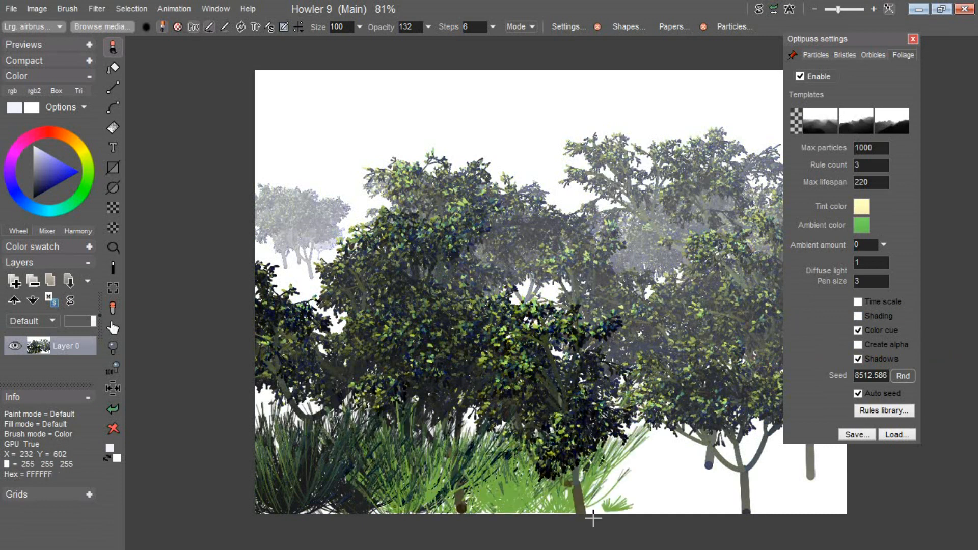
{"action": "left_click_drag", "start_coordinate": [628, 508], "coordinate": [671, 514]}
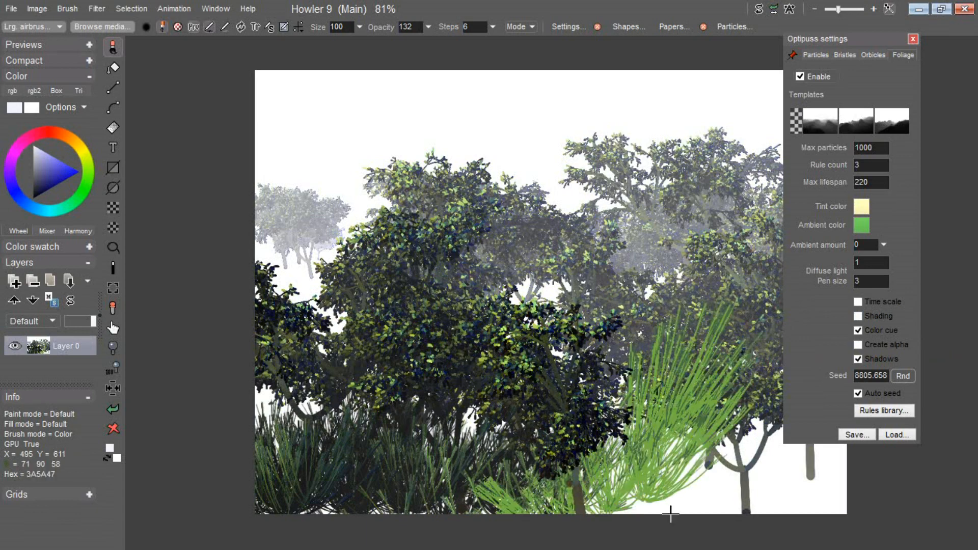
{"action": "left_click_drag", "start_coordinate": [683, 510], "coordinate": [867, 515]}
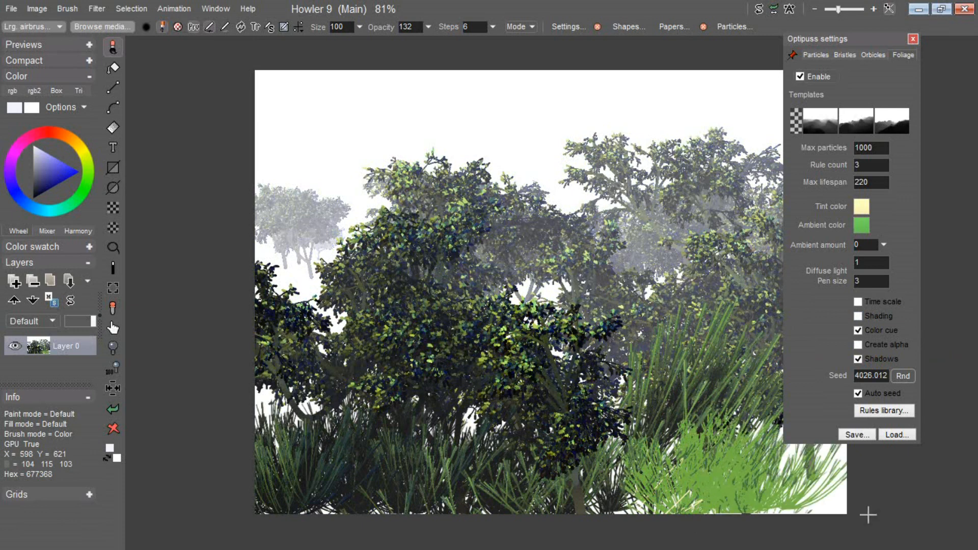
{"action": "left_click", "coordinate": [830, 504]}
Step: Paint grass across the middle ground, filling the area between and behind the tree trunks
{"action": "mouse_move", "coordinate": [477, 468]}
{"action": "left_mouse_down"}
{"action": "mouse_move", "coordinate": [306, 465]}
{"action": "mouse_move", "coordinate": [270, 442]}
{"action": "mouse_move", "coordinate": [532, 428]}
{"action": "left_mouse_up"}
{"action": "mouse_move", "coordinate": [343, 400]}
{"action": "left_mouse_down"}
{"action": "mouse_move", "coordinate": [586, 390]}
{"action": "mouse_move", "coordinate": [665, 412]}
{"action": "left_mouse_up"}
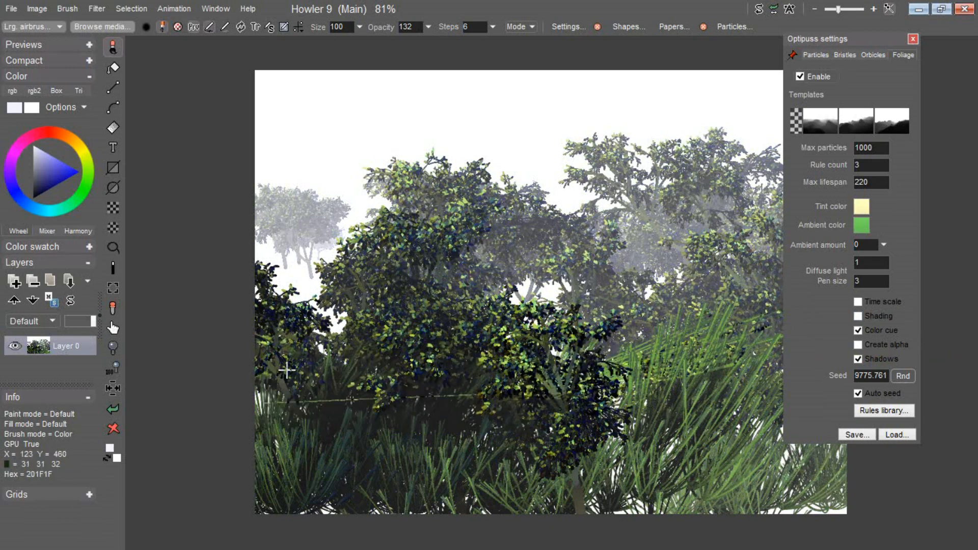
{"action": "left_click_drag", "start_coordinate": [347, 353], "coordinate": [321, 336]}
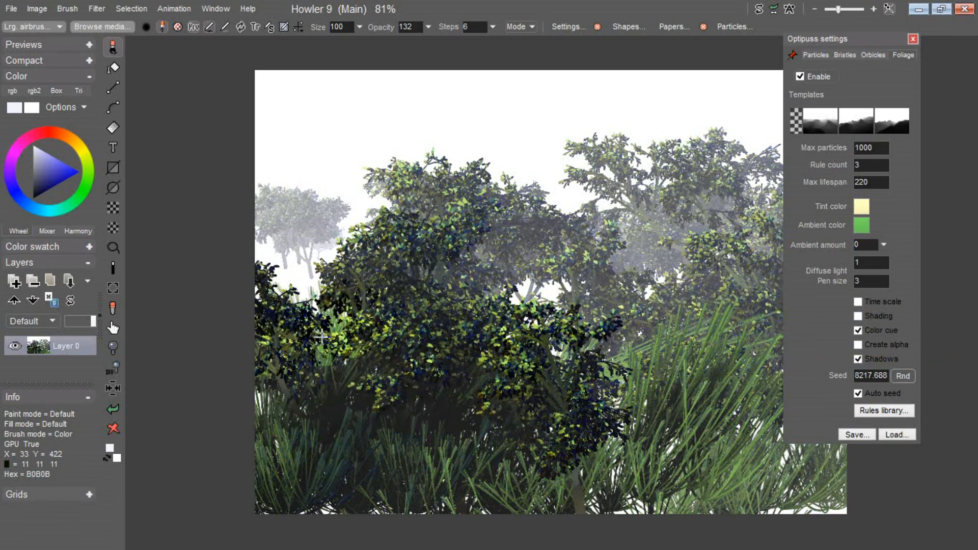
{"action": "key", "text": "ctrl+z"}
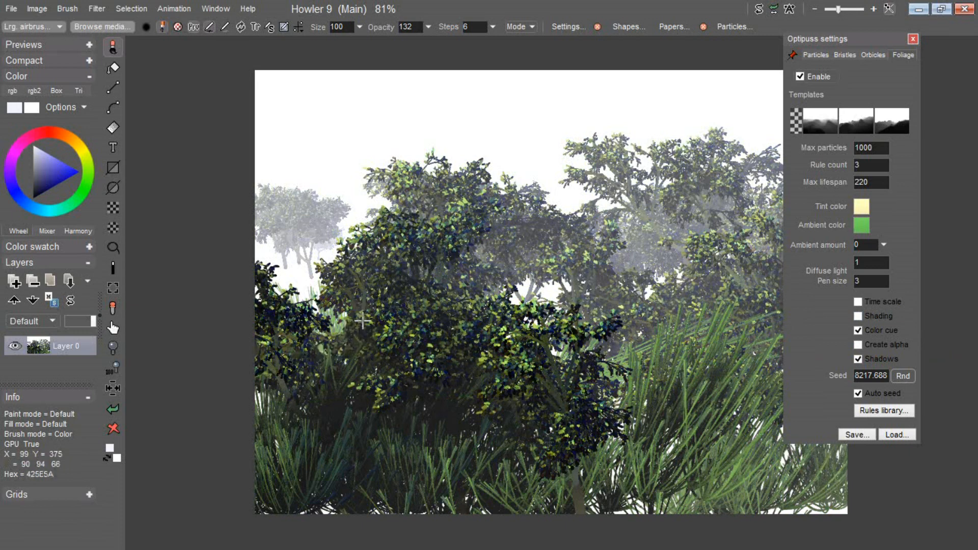
Step: Paint distant grass below the small background trees on the left side of the forest
{"action": "left_click_drag", "start_coordinate": [262, 293], "coordinate": [319, 292]}
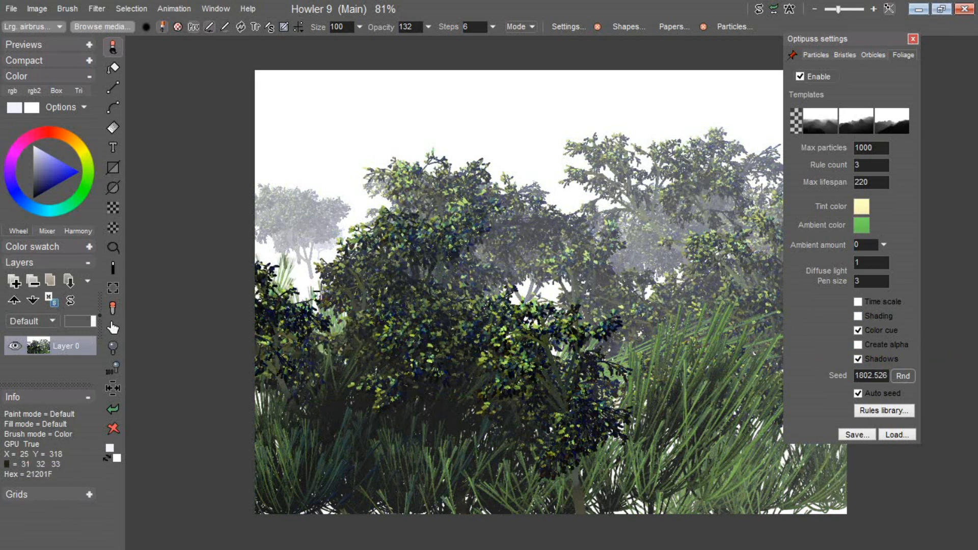
{"action": "key", "text": "ctrl+z"}
{"action": "mouse_move", "coordinate": [262, 259]}
{"action": "left_mouse_down"}
{"action": "mouse_move", "coordinate": [308, 265]}
{"action": "mouse_move", "coordinate": [275, 273]}
{"action": "left_mouse_up"}
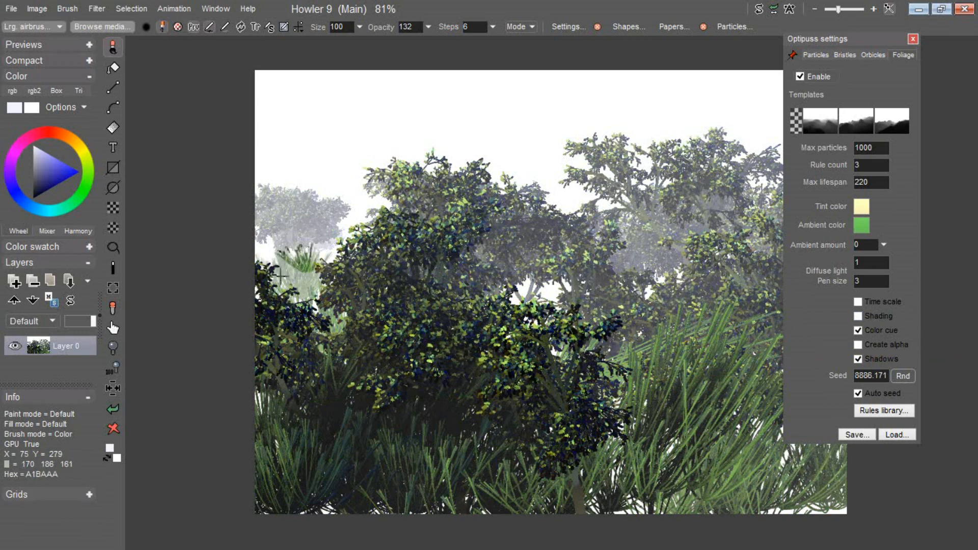
{"action": "left_click_drag", "start_coordinate": [275, 273], "coordinate": [268, 279]}
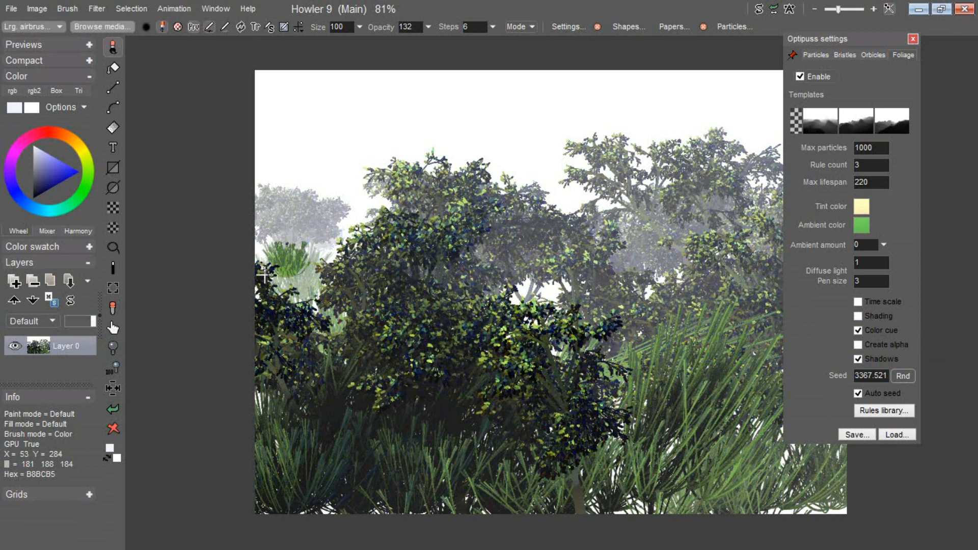
{"action": "left_click_drag", "start_coordinate": [337, 270], "coordinate": [328, 261]}
{"action": "key", "text": "ctrl+z"}
Step: Paint background grass in the gaps between the central trees and just right of them
{"action": "left_click_drag", "start_coordinate": [508, 302], "coordinate": [584, 299]}
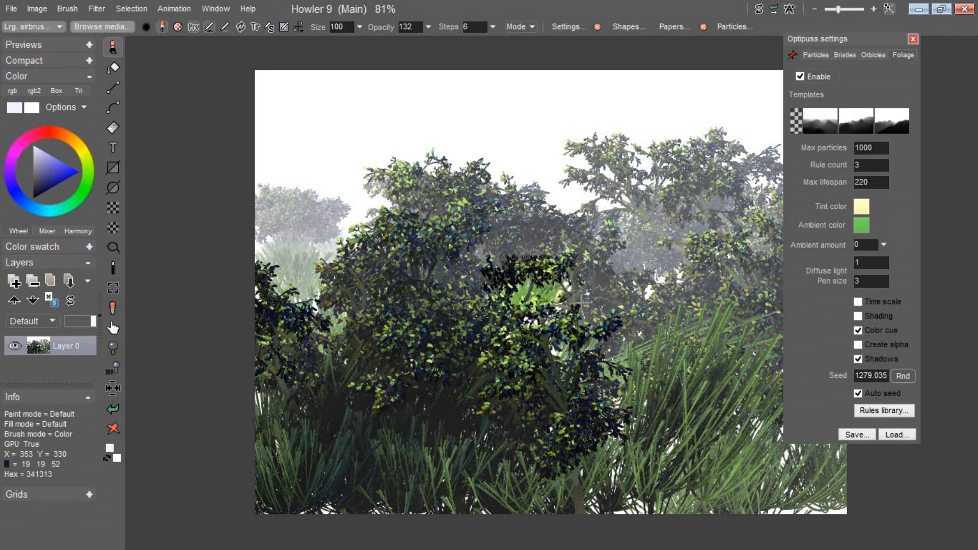
{"action": "key", "text": "ctrl+z"}
{"action": "left_click_drag", "start_coordinate": [495, 298], "coordinate": [595, 325]}
{"action": "key", "text": "ctrl+z"}
{"action": "left_click_drag", "start_coordinate": [512, 323], "coordinate": [597, 363]}
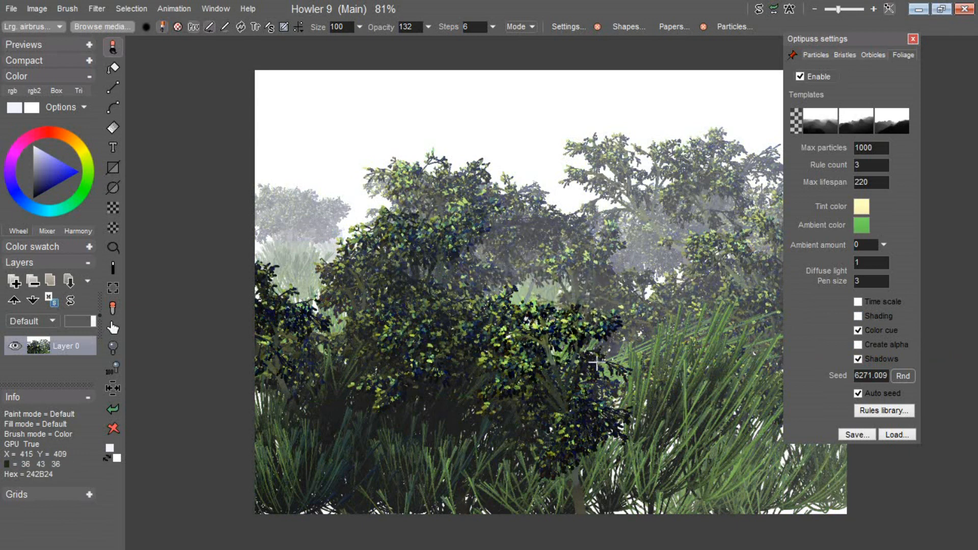
{"action": "key", "text": "ctrl+z"}
{"action": "left_click_drag", "start_coordinate": [637, 299], "coordinate": [649, 292]}
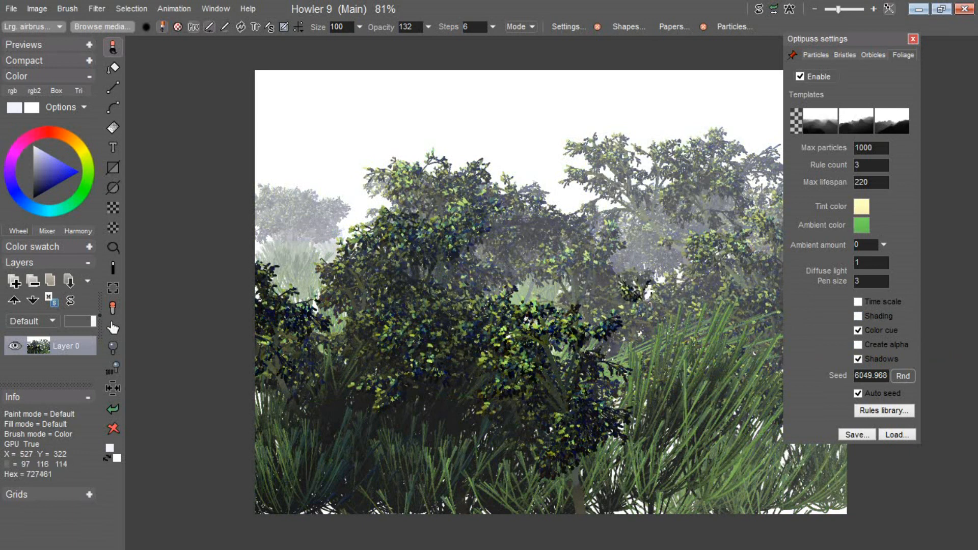
{"action": "key", "text": "ctrl+z"}
Step: Paint additional grass over the right side of the scene, from the middle ground to the lower-right foreground
{"action": "left_click_drag", "start_coordinate": [689, 458], "coordinate": [676, 452]}
{"action": "key", "text": "ctrl+z"}
{"action": "left_click_drag", "start_coordinate": [692, 491], "coordinate": [660, 480]}
{"action": "key", "text": "ctrl+z"}
{"action": "left_click_drag", "start_coordinate": [631, 443], "coordinate": [575, 408]}
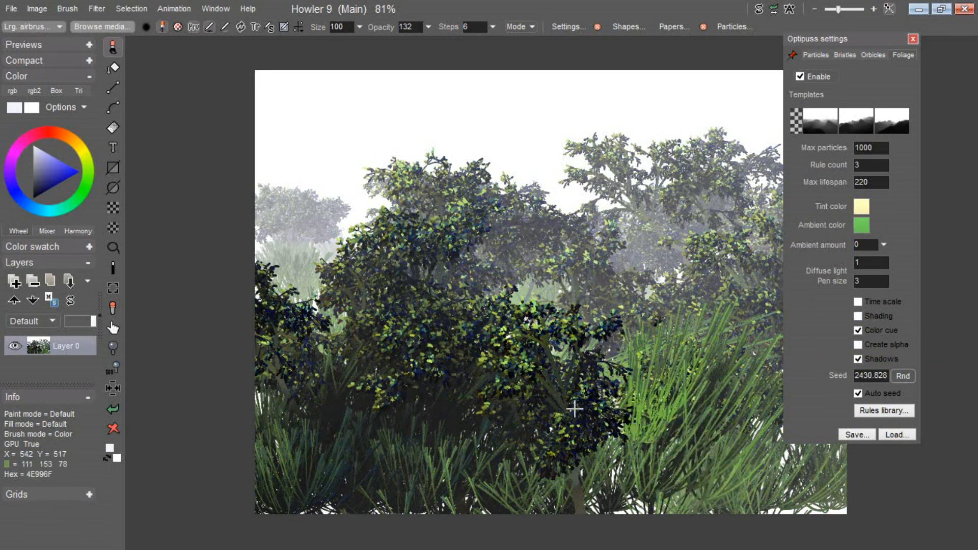
{"action": "key", "text": "ctrl+z"}
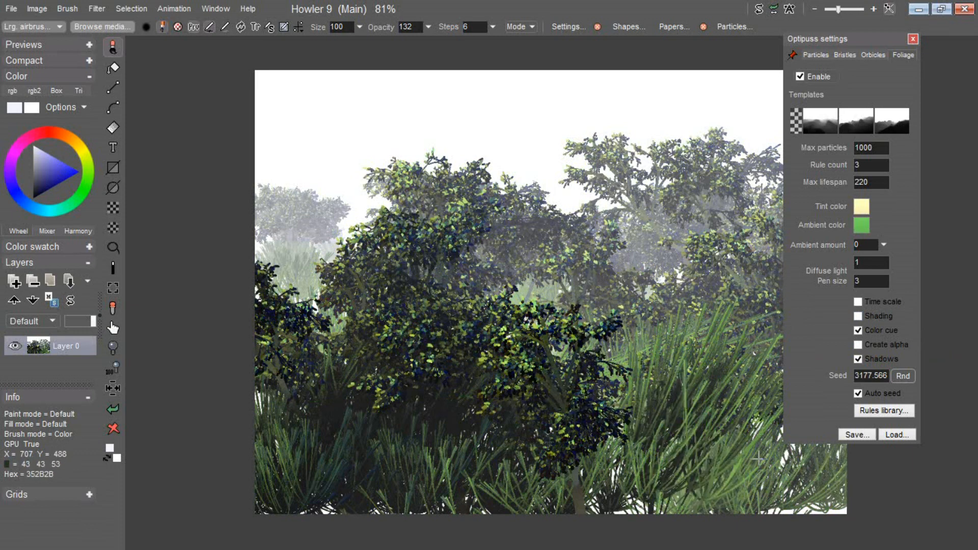
{"action": "mouse_move", "coordinate": [791, 445]}
{"action": "left_mouse_down"}
{"action": "mouse_move", "coordinate": [815, 456]}
{"action": "mouse_move", "coordinate": [851, 512]}
{"action": "left_mouse_up"}
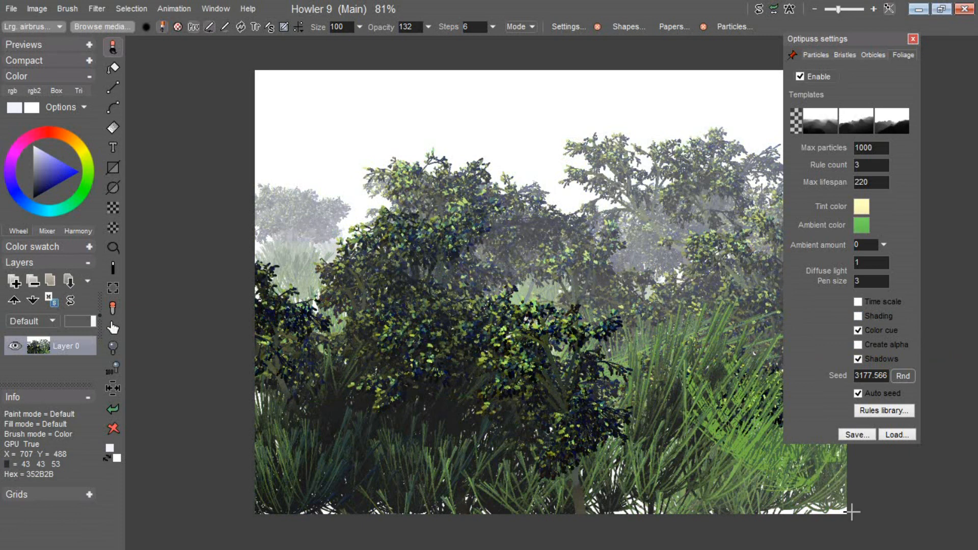
{"action": "key", "text": "ctrl+z"}
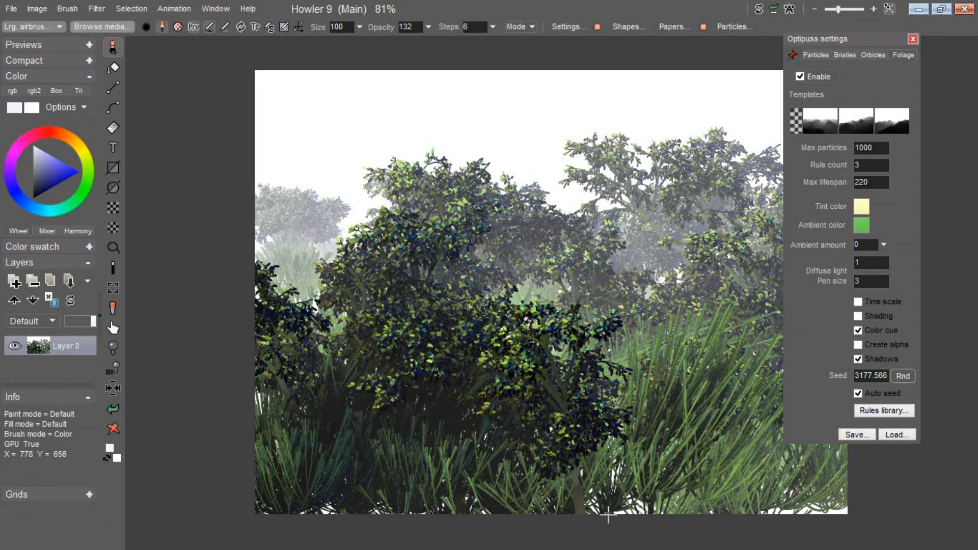
Step: Fill the remaining white gaps along the bottom foreground with grass, from right of center to the lower-right corner
{"action": "left_click", "coordinate": [605, 509]}
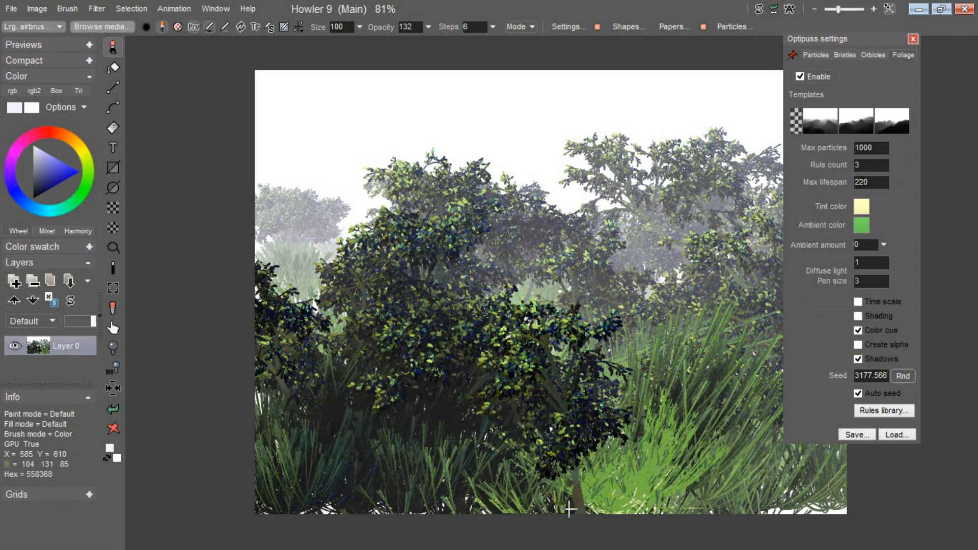
{"action": "key", "text": "ctrl+z"}
{"action": "left_click", "coordinate": [787, 494]}
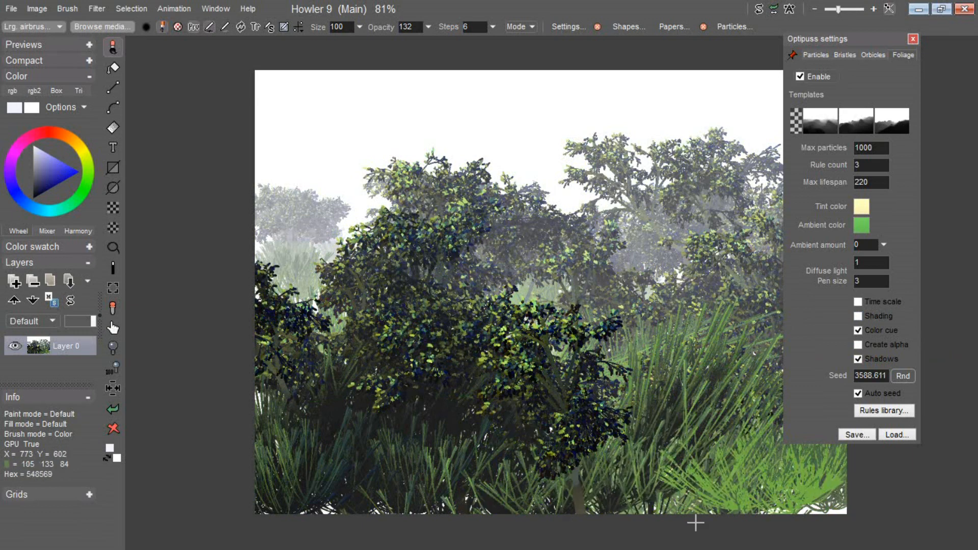
{"action": "key", "text": "ctrl+z"}
{"action": "left_click", "coordinate": [841, 504]}
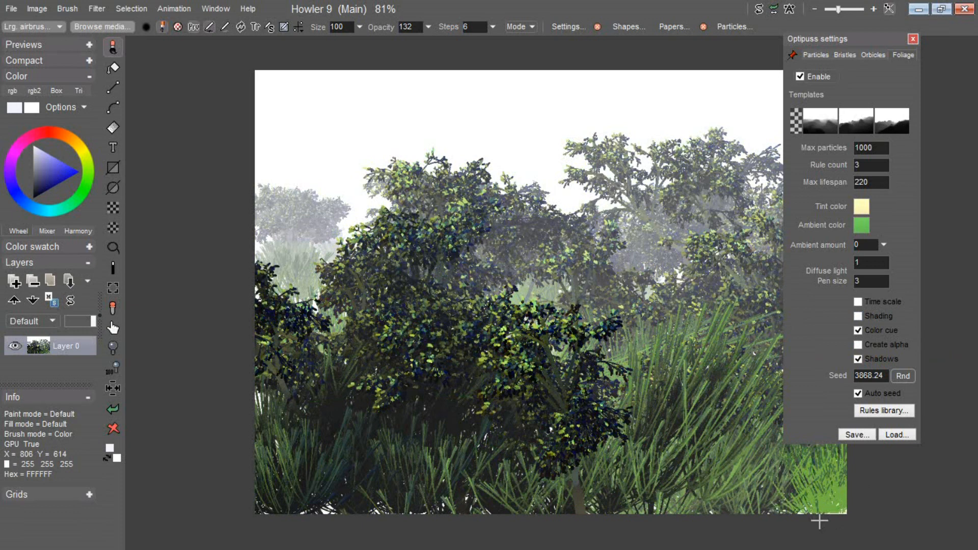
{"action": "key", "text": "ctrl+z"}
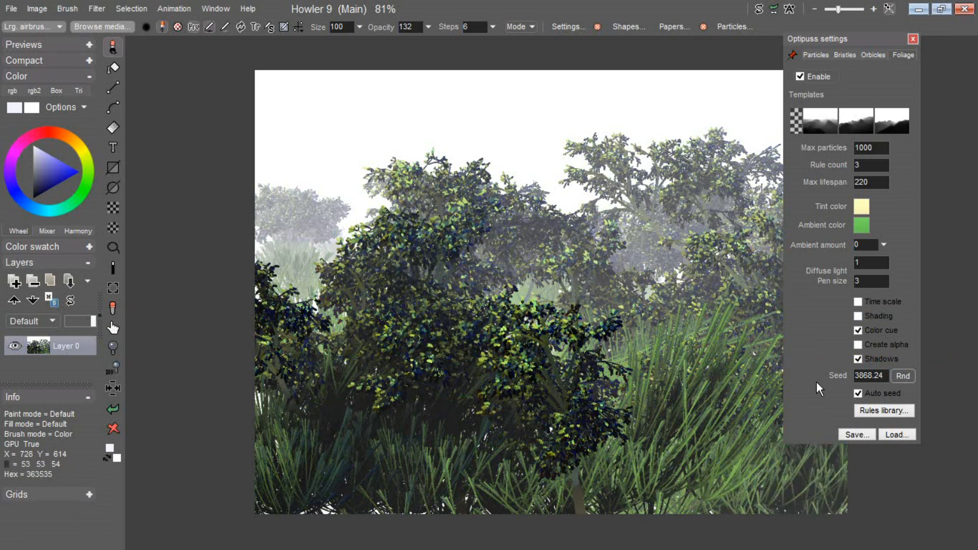
Step: Load the Ligustrum 02 foliage preset and set its ambient color to a pale, light orange cream
{"action": "left_click", "coordinate": [889, 415]}
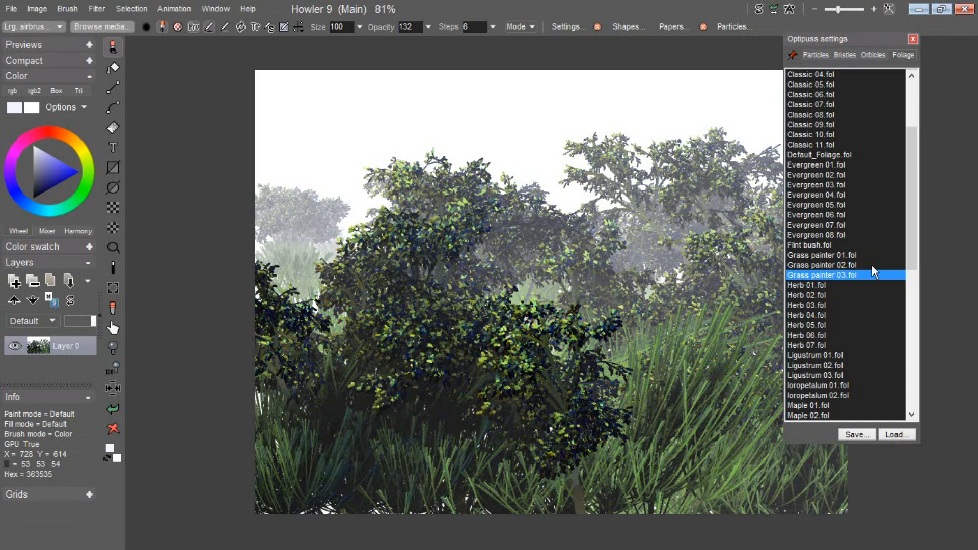
{"action": "left_click", "coordinate": [830, 365]}
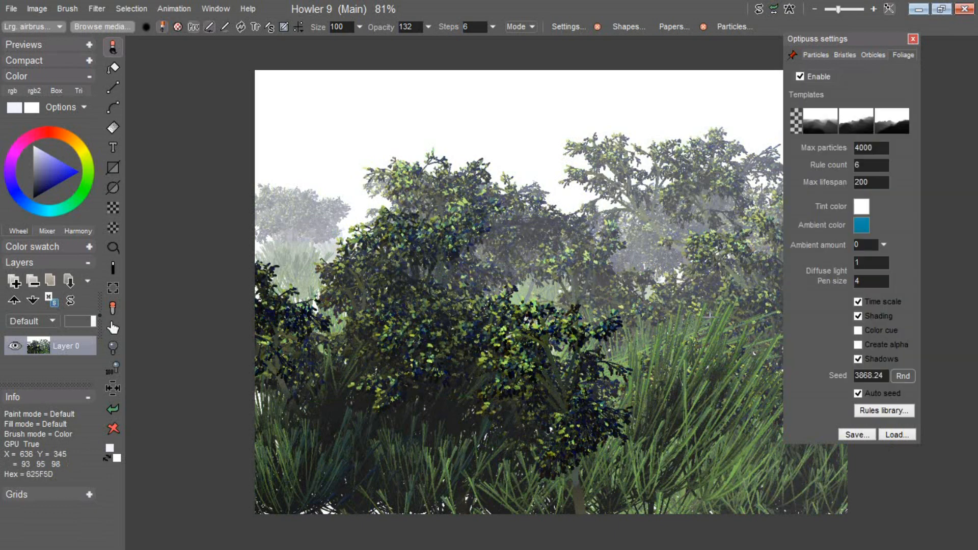
{"action": "left_click", "coordinate": [861, 225]}
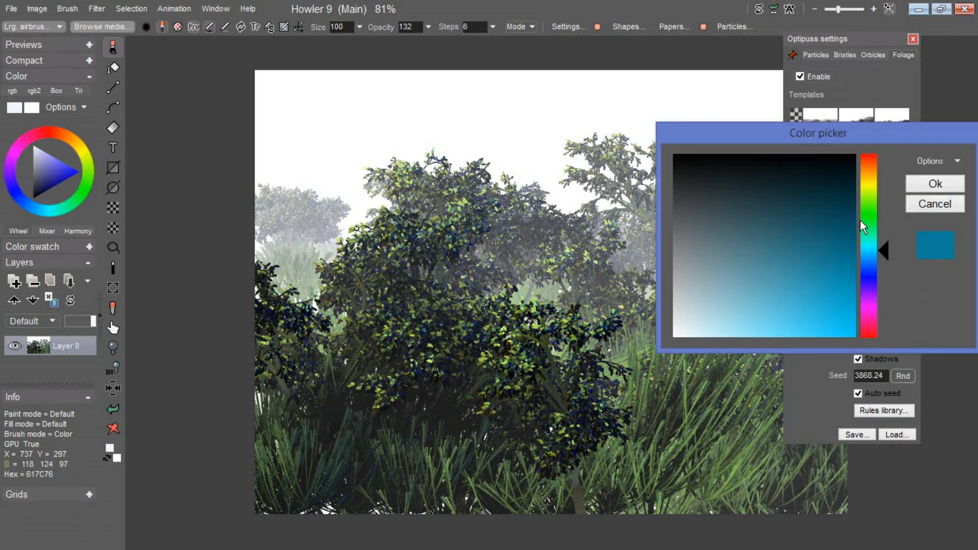
{"action": "left_click", "coordinate": [767, 264]}
{"action": "left_click", "coordinate": [868, 172]}
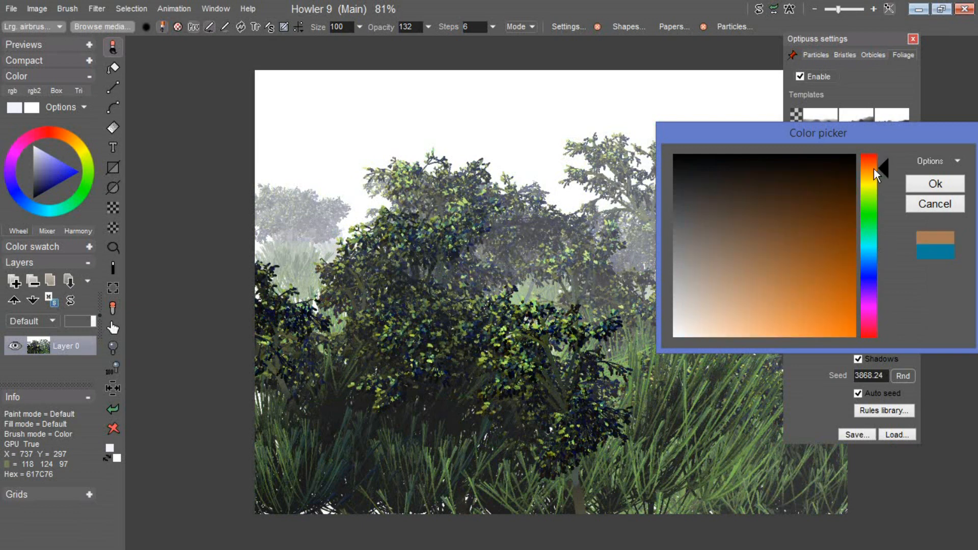
{"action": "left_click", "coordinate": [875, 163]}
{"action": "left_click", "coordinate": [740, 331]}
{"action": "left_click", "coordinate": [870, 174]}
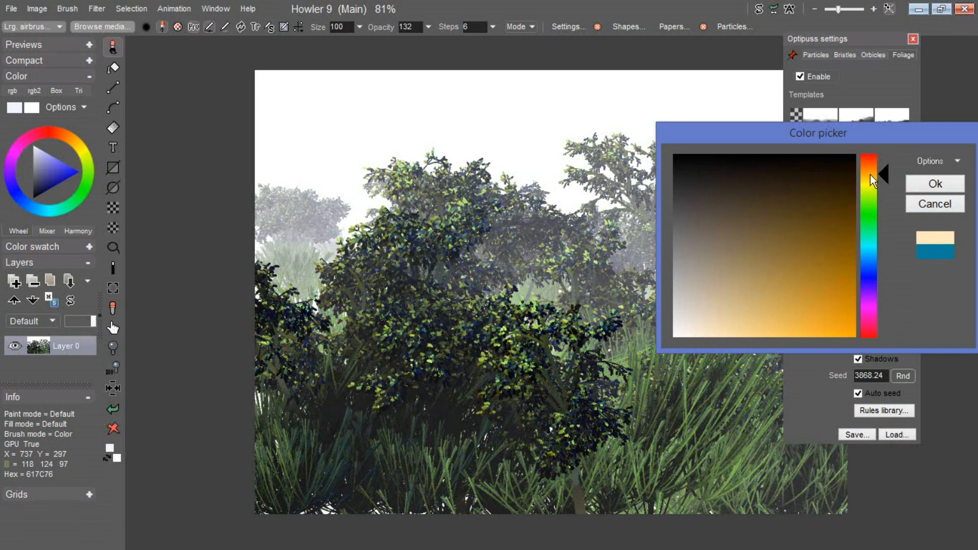
{"action": "left_click", "coordinate": [921, 186]}
Step: Set the ambient amount to 73, turn off Shading, test the brush behind the right-hand grass, and enable Color cue
{"action": "left_click", "coordinate": [885, 244]}
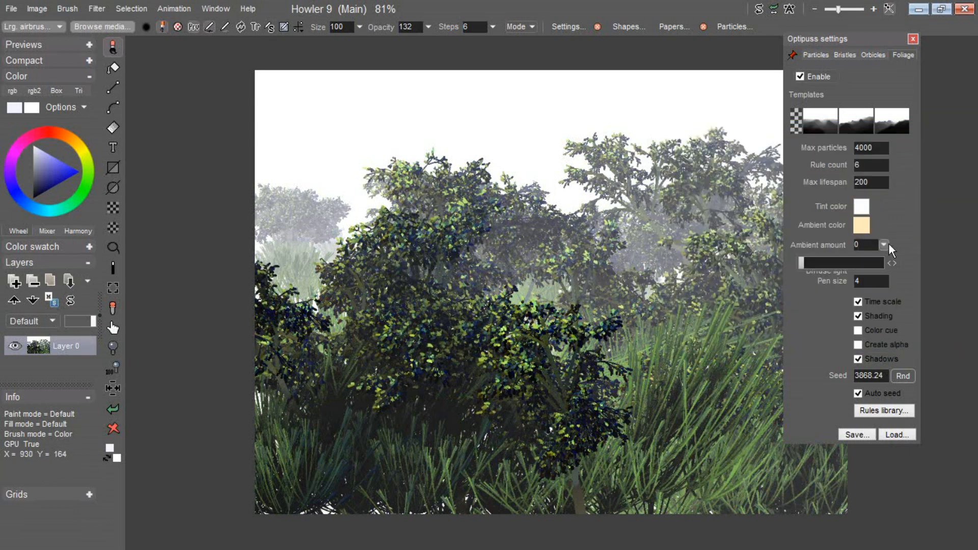
{"action": "left_click", "coordinate": [861, 261]}
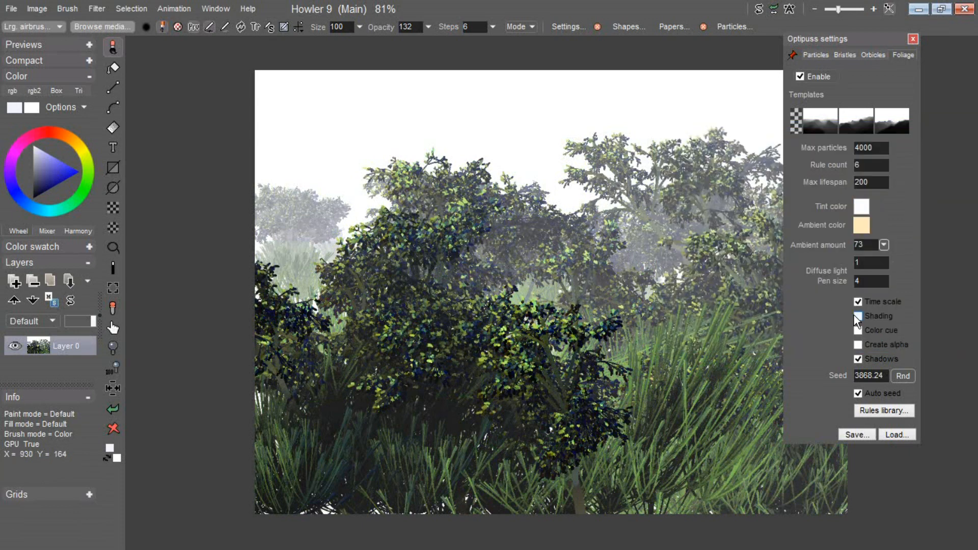
{"action": "left_click", "coordinate": [674, 409]}
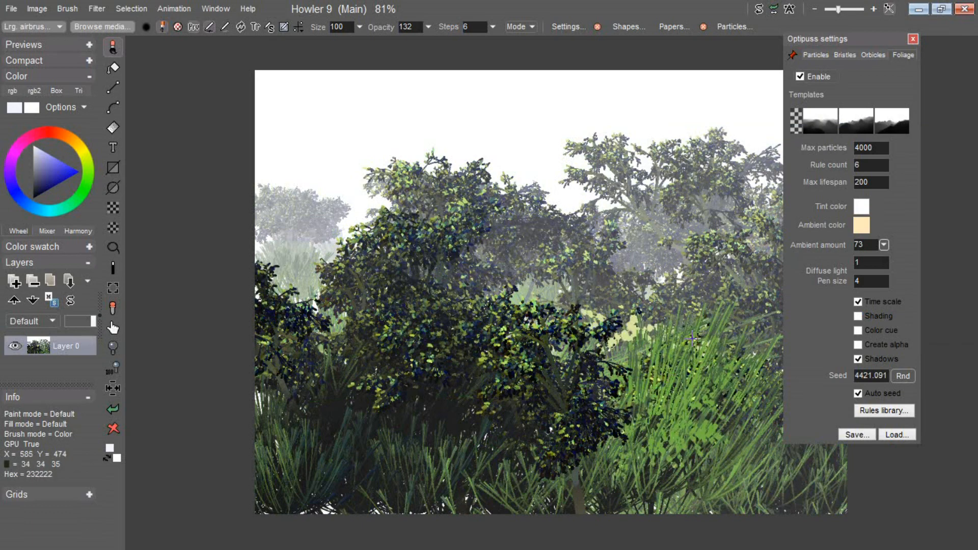
{"action": "key", "text": "ctrl+z"}
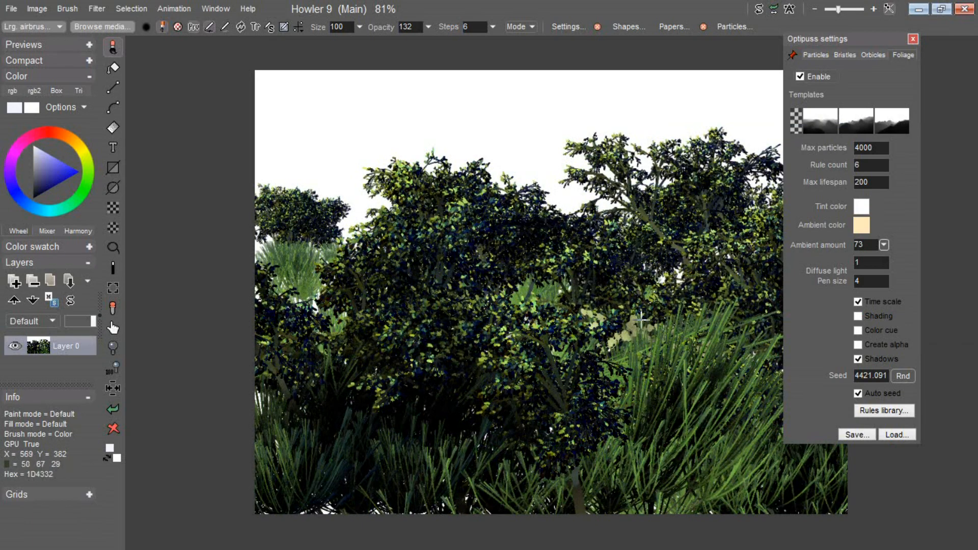
{"action": "left_click", "coordinate": [858, 330]}
Step: Paint pale ligustrum shrubs in the gap between the trees right of center and low in the lower-right foreground
{"action": "mouse_move", "coordinate": [581, 332]}
{"action": "left_mouse_down"}
{"action": "mouse_move", "coordinate": [636, 342]}
{"action": "mouse_move", "coordinate": [673, 316]}
{"action": "left_mouse_up"}
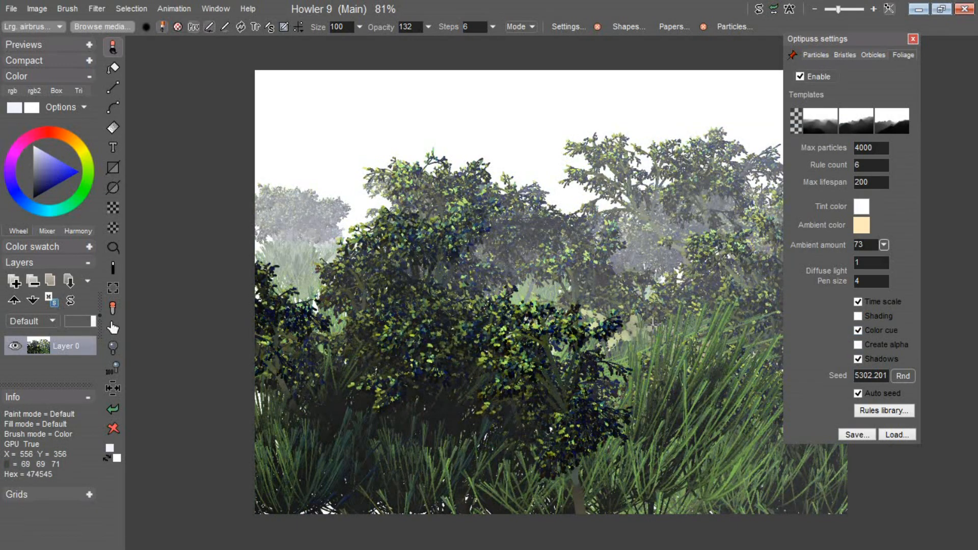
{"action": "left_click", "coordinate": [685, 329]}
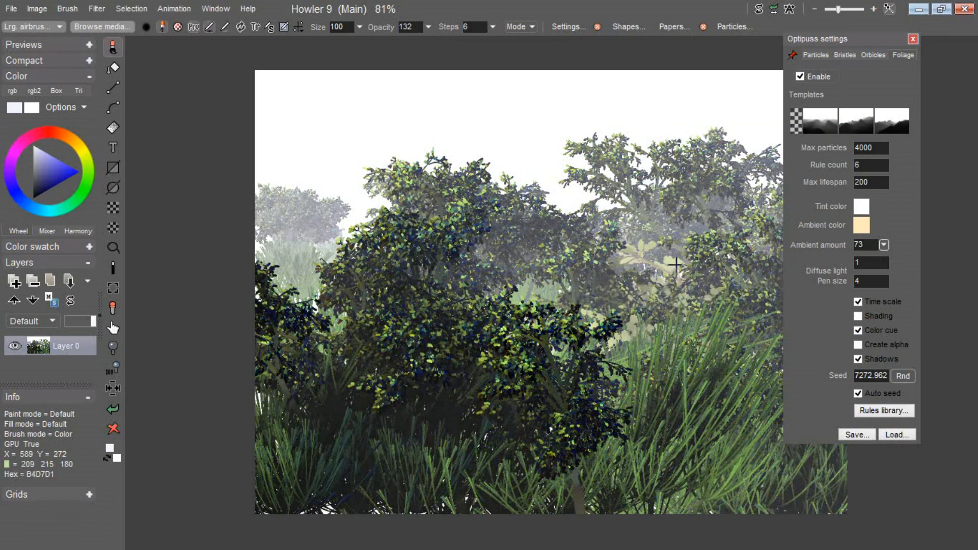
{"action": "left_click", "coordinate": [323, 278]}
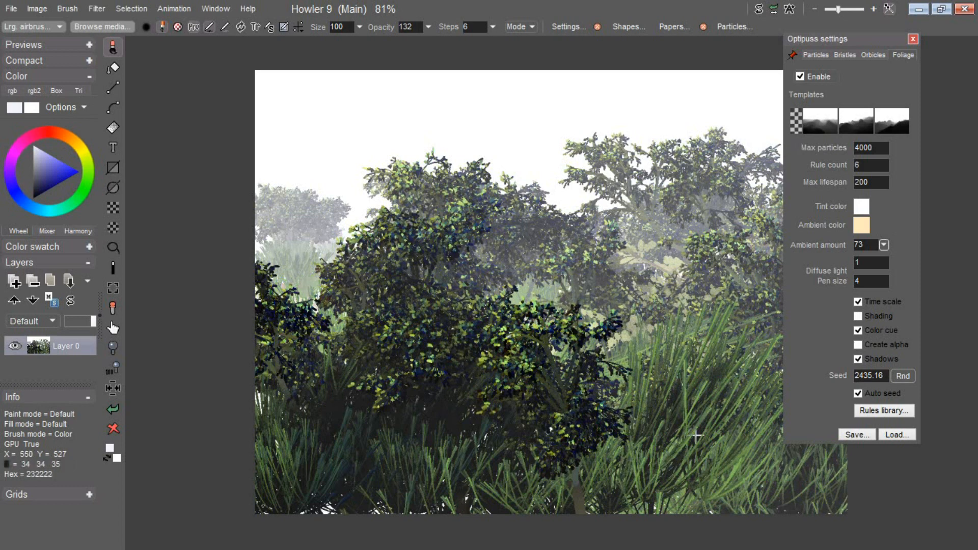
{"action": "left_click", "coordinate": [755, 487]}
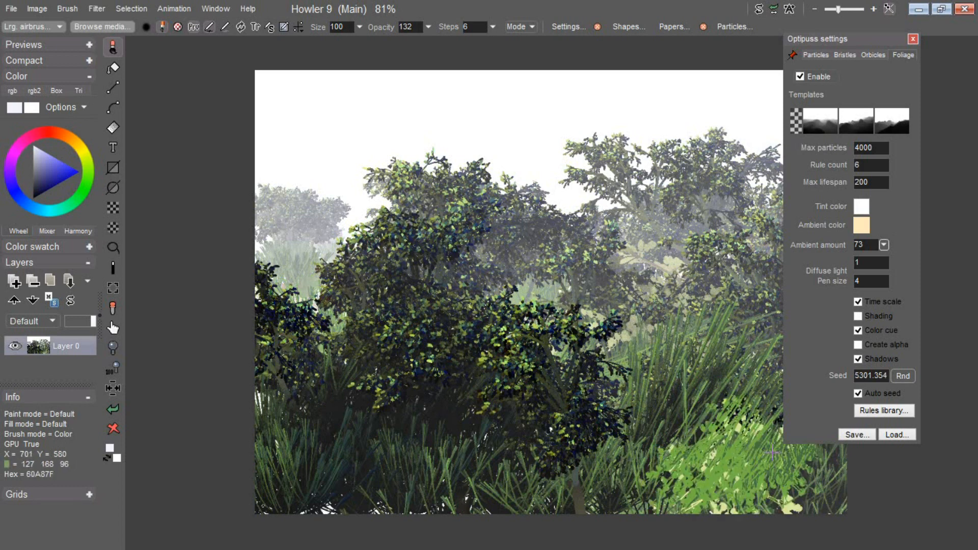
{"action": "key", "text": "ctrl+z"}
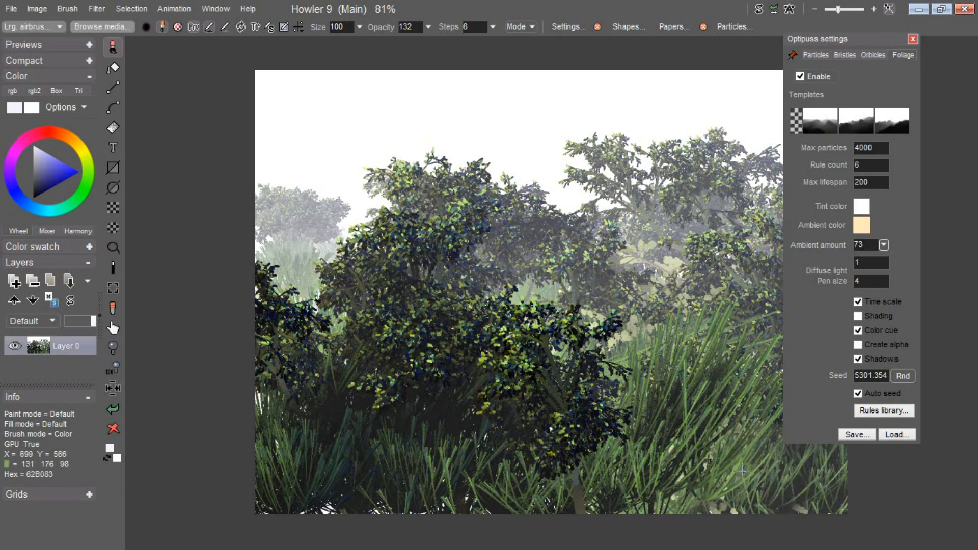
{"action": "mouse_move", "coordinate": [707, 419]}
{"action": "left_mouse_down"}
{"action": "mouse_move", "coordinate": [715, 369]}
{"action": "mouse_move", "coordinate": [653, 403]}
{"action": "mouse_move", "coordinate": [661, 388]}
{"action": "left_mouse_up"}
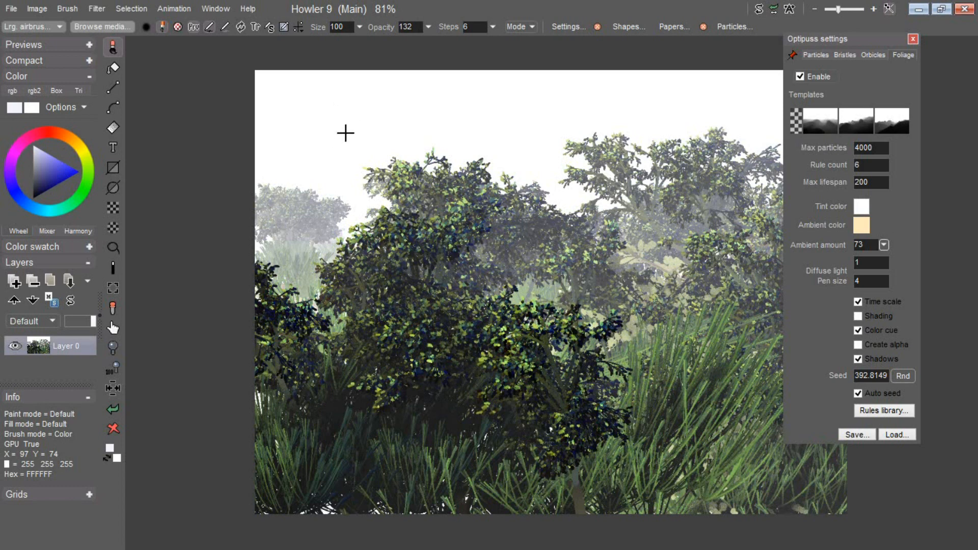
{"action": "left_click", "coordinate": [544, 133]}
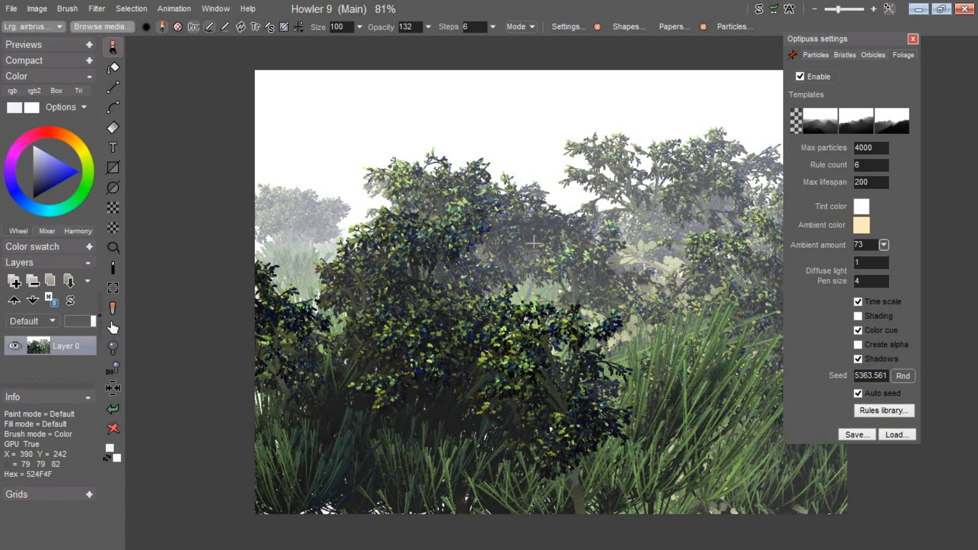
Step: Switch to the swap image, clear its canvas, and paint overlapping color-cued ligustrum plants around the center
{"action": "key", "text": "j"}
{"action": "mouse_move", "coordinate": [467, 311]}
{"action": "left_mouse_down"}
{"action": "mouse_move", "coordinate": [461, 288]}
{"action": "mouse_move", "coordinate": [492, 330]}
{"action": "left_mouse_up"}
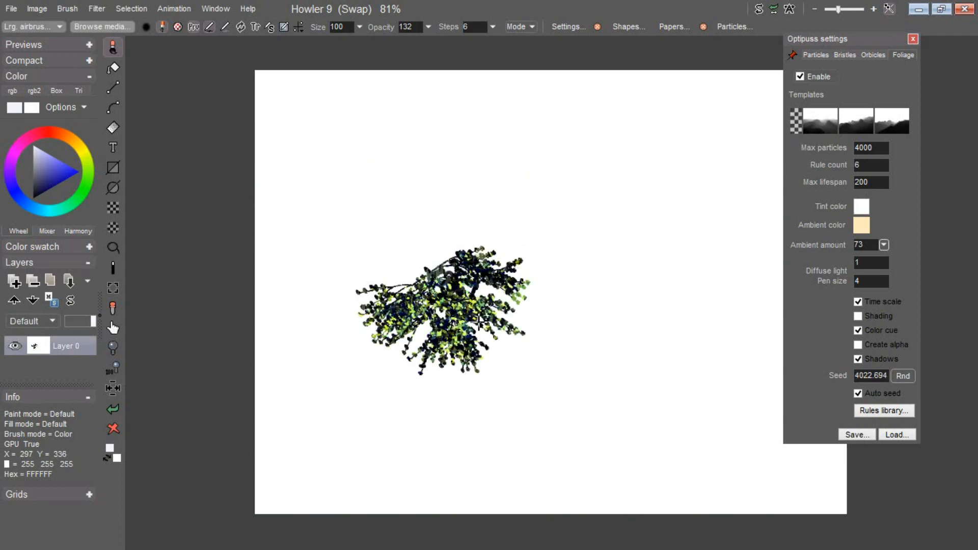
{"action": "key", "text": "j"}
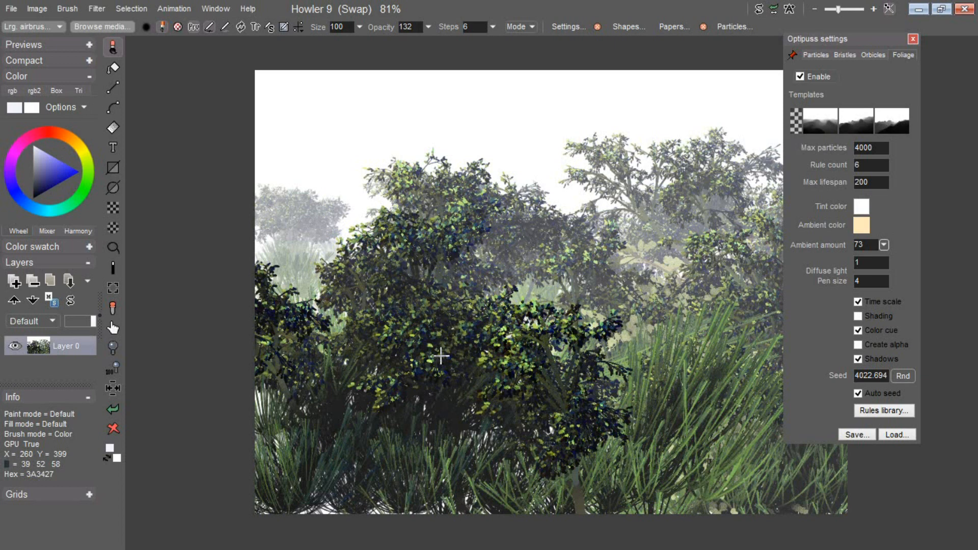
{"action": "left_click", "coordinate": [113, 429]}
{"action": "mouse_move", "coordinate": [427, 350]}
{"action": "left_mouse_down"}
{"action": "mouse_move", "coordinate": [463, 369]}
{"action": "mouse_move", "coordinate": [456, 381]}
{"action": "mouse_move", "coordinate": [463, 315]}
{"action": "mouse_move", "coordinate": [522, 258]}
{"action": "left_mouse_up"}
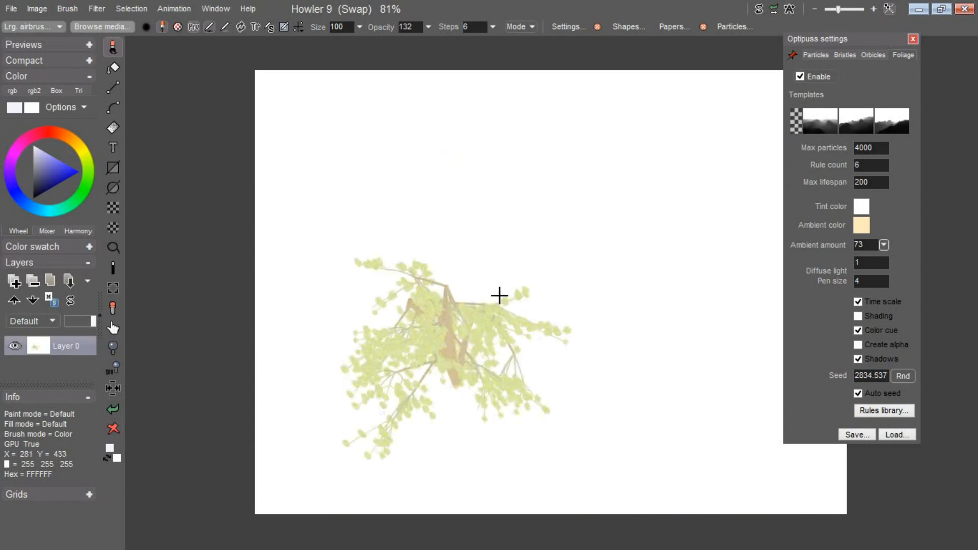
{"action": "mouse_move", "coordinate": [497, 312]}
{"action": "left_mouse_down"}
{"action": "mouse_move", "coordinate": [497, 231]}
{"action": "mouse_move", "coordinate": [593, 230]}
{"action": "left_mouse_up"}
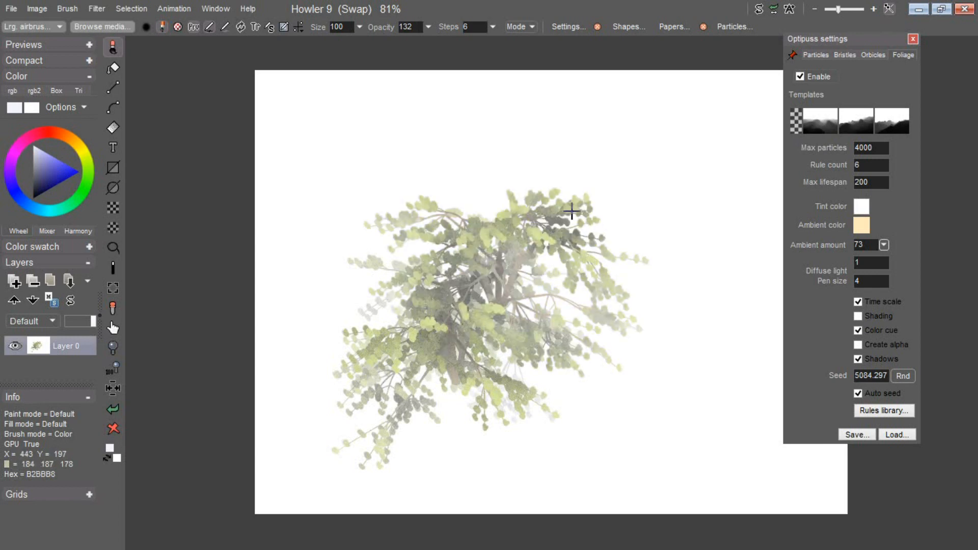
Step: Turn off Color cue and paint more ligustrum foliage on the right side and above the center of the plants
{"action": "left_click", "coordinate": [858, 330]}
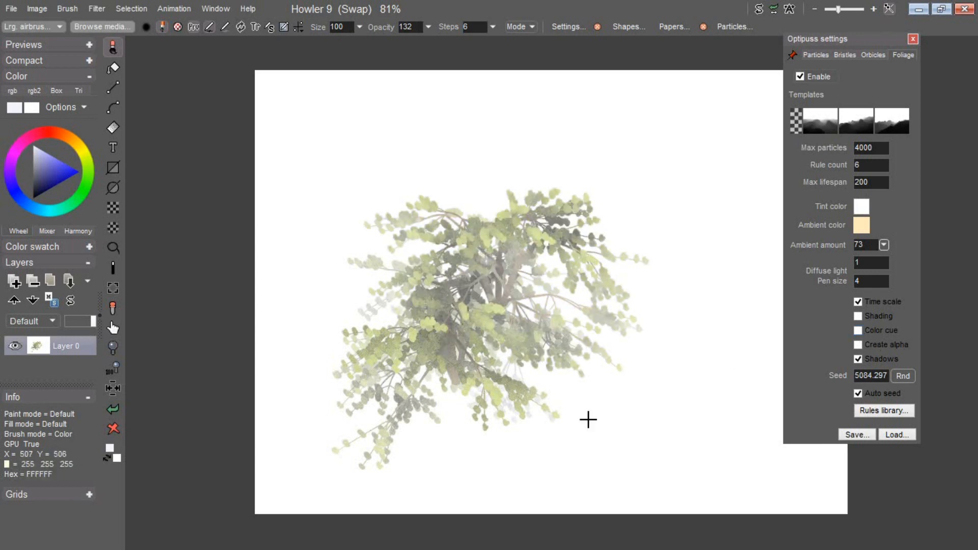
{"action": "mouse_move", "coordinate": [602, 427]}
{"action": "left_mouse_down"}
{"action": "mouse_move", "coordinate": [599, 389]}
{"action": "mouse_move", "coordinate": [667, 339]}
{"action": "left_mouse_up"}
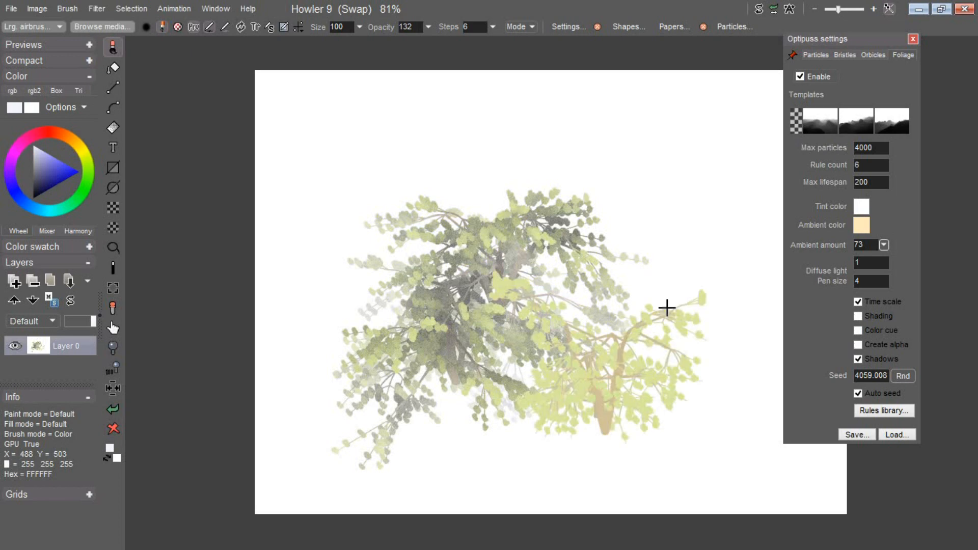
{"action": "left_click_drag", "start_coordinate": [607, 328], "coordinate": [630, 291]}
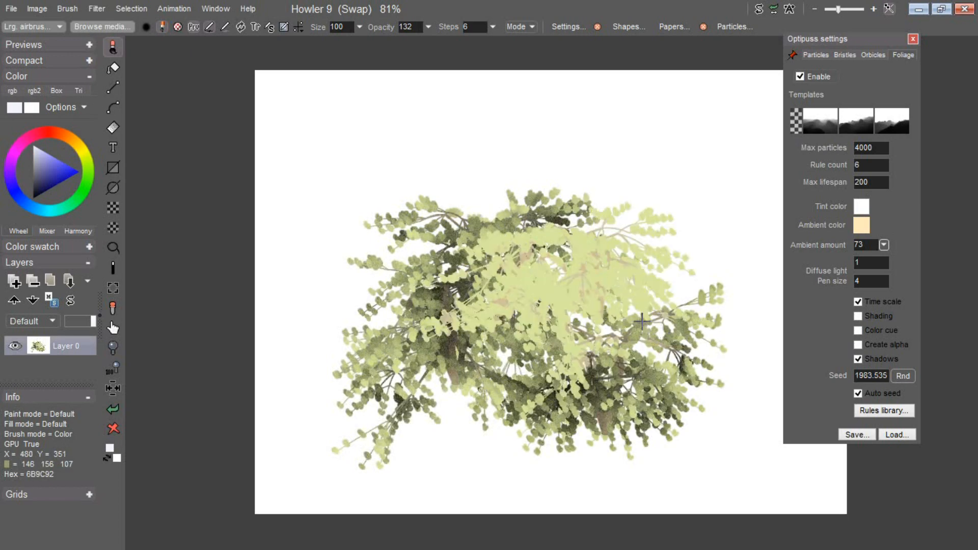
{"action": "mouse_move", "coordinate": [558, 202]}
{"action": "left_mouse_down"}
{"action": "mouse_move", "coordinate": [580, 122]}
{"action": "mouse_move", "coordinate": [557, 202]}
{"action": "left_mouse_up"}
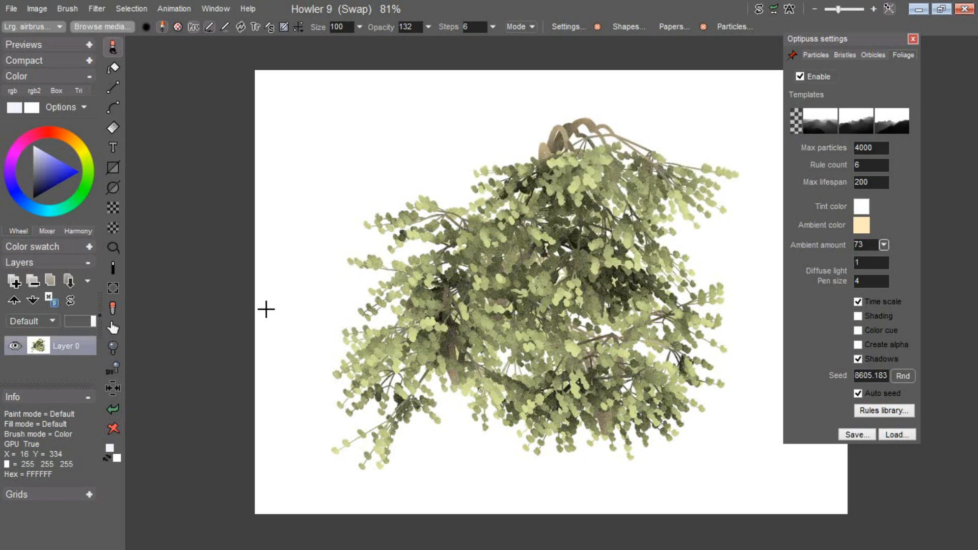
Step: Extend the ligustrum foliage toward the upper right and upper left, using undo to compare the canvas with and without the last addition
{"action": "left_click", "coordinate": [115, 414]}
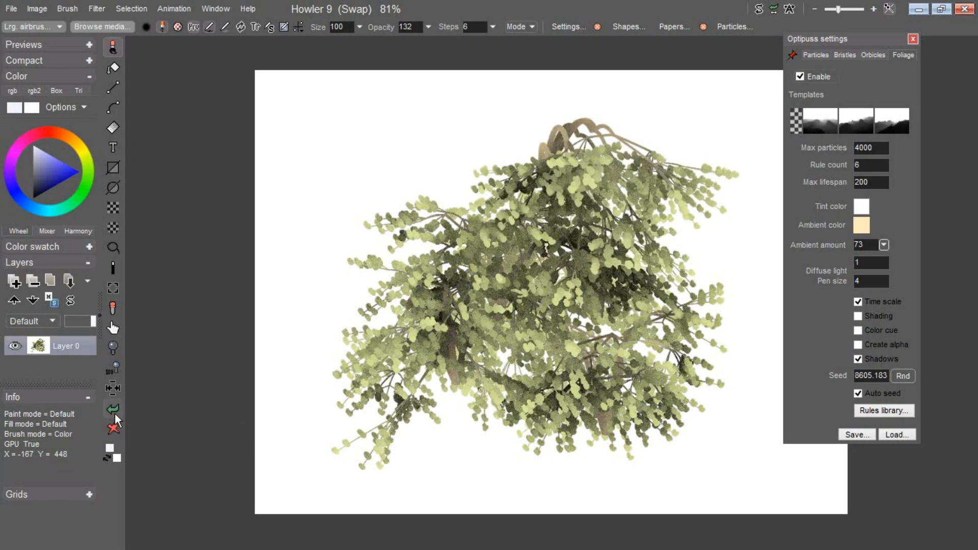
{"action": "left_click_drag", "start_coordinate": [677, 146], "coordinate": [629, 175]}
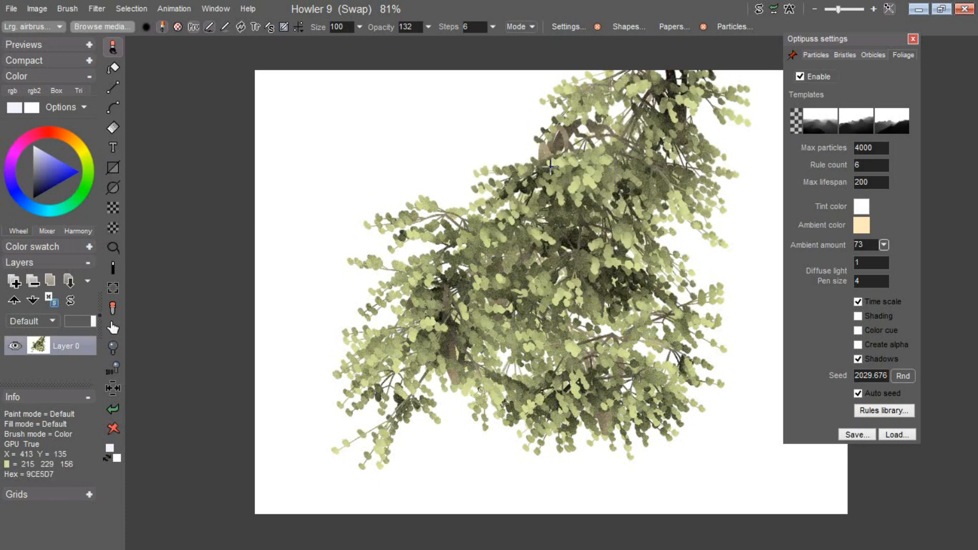
{"action": "left_click", "coordinate": [497, 158]}
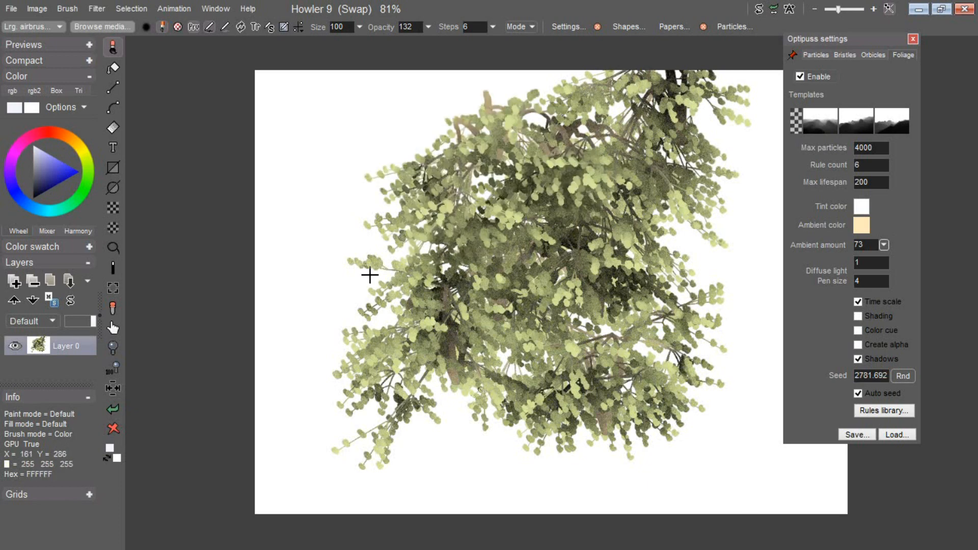
{"action": "left_click", "coordinate": [117, 408]}
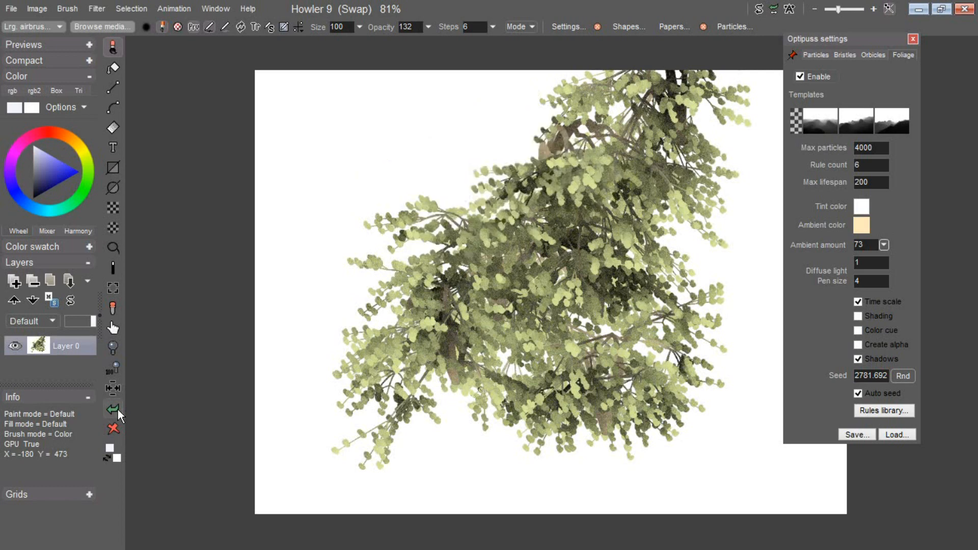
{"action": "left_click", "coordinate": [118, 410]}
{"action": "left_click", "coordinate": [118, 409]}
{"action": "mouse_move", "coordinate": [577, 252]}
{"action": "left_mouse_down"}
{"action": "mouse_move", "coordinate": [568, 277]}
{"action": "mouse_move", "coordinate": [546, 279]}
{"action": "mouse_move", "coordinate": [563, 239]}
{"action": "mouse_move", "coordinate": [584, 224]}
{"action": "left_mouse_up"}
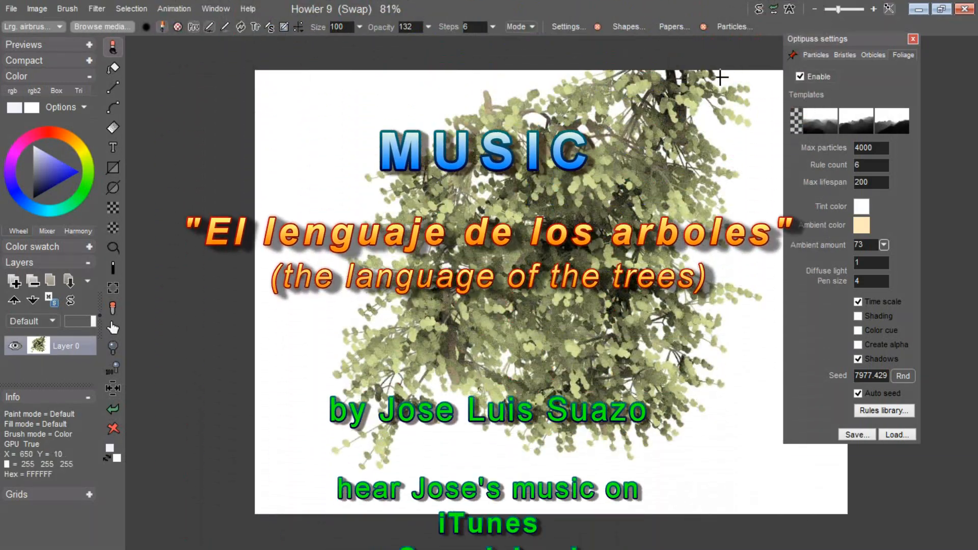
Step: Quit the program and confirm the exit
{"action": "left_click", "coordinate": [964, 9]}
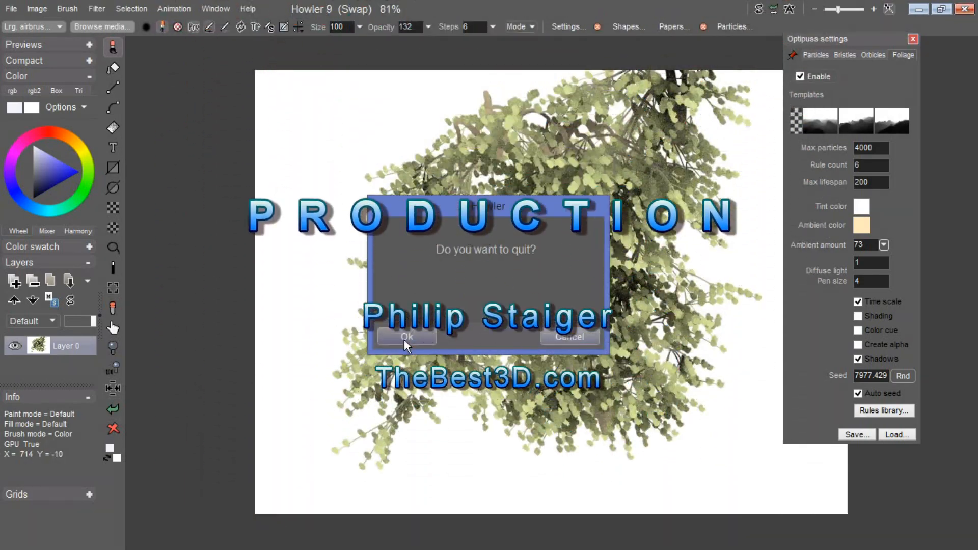
{"action": "left_click", "coordinate": [401, 341]}
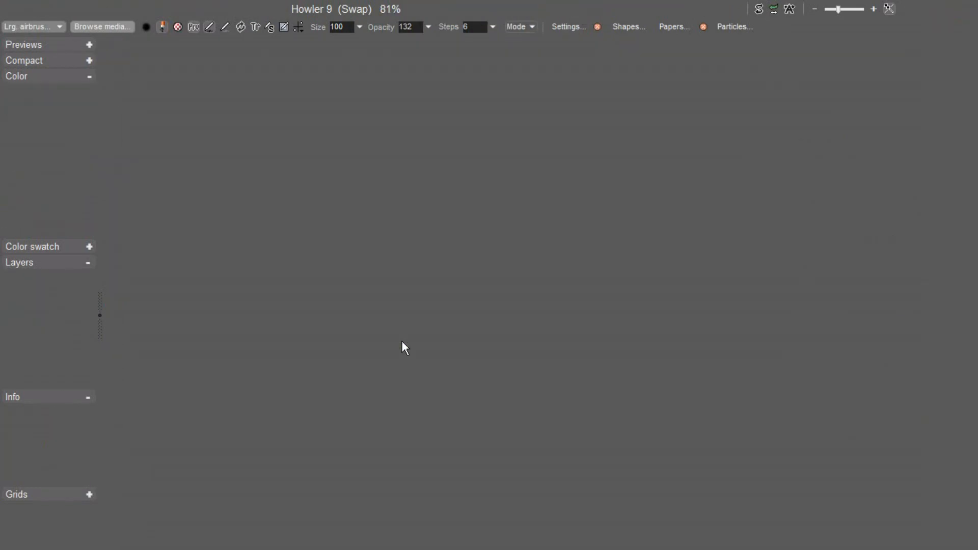